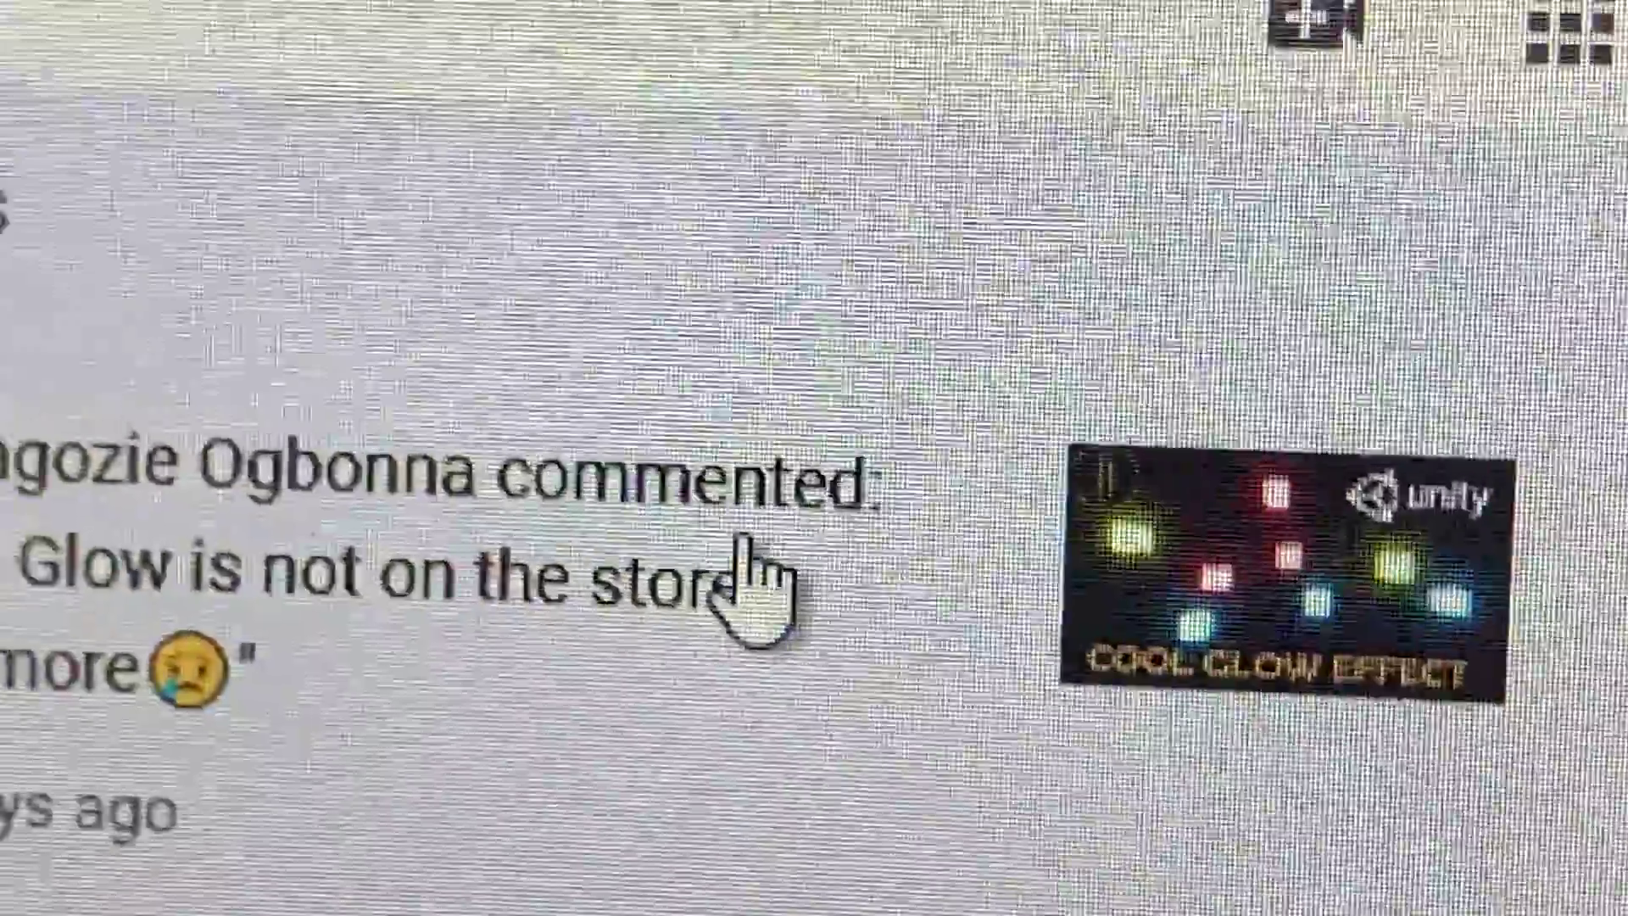
Step: Open the viewer comment saying MK Glow is no longer on the Asset Store
left_click(745, 546)
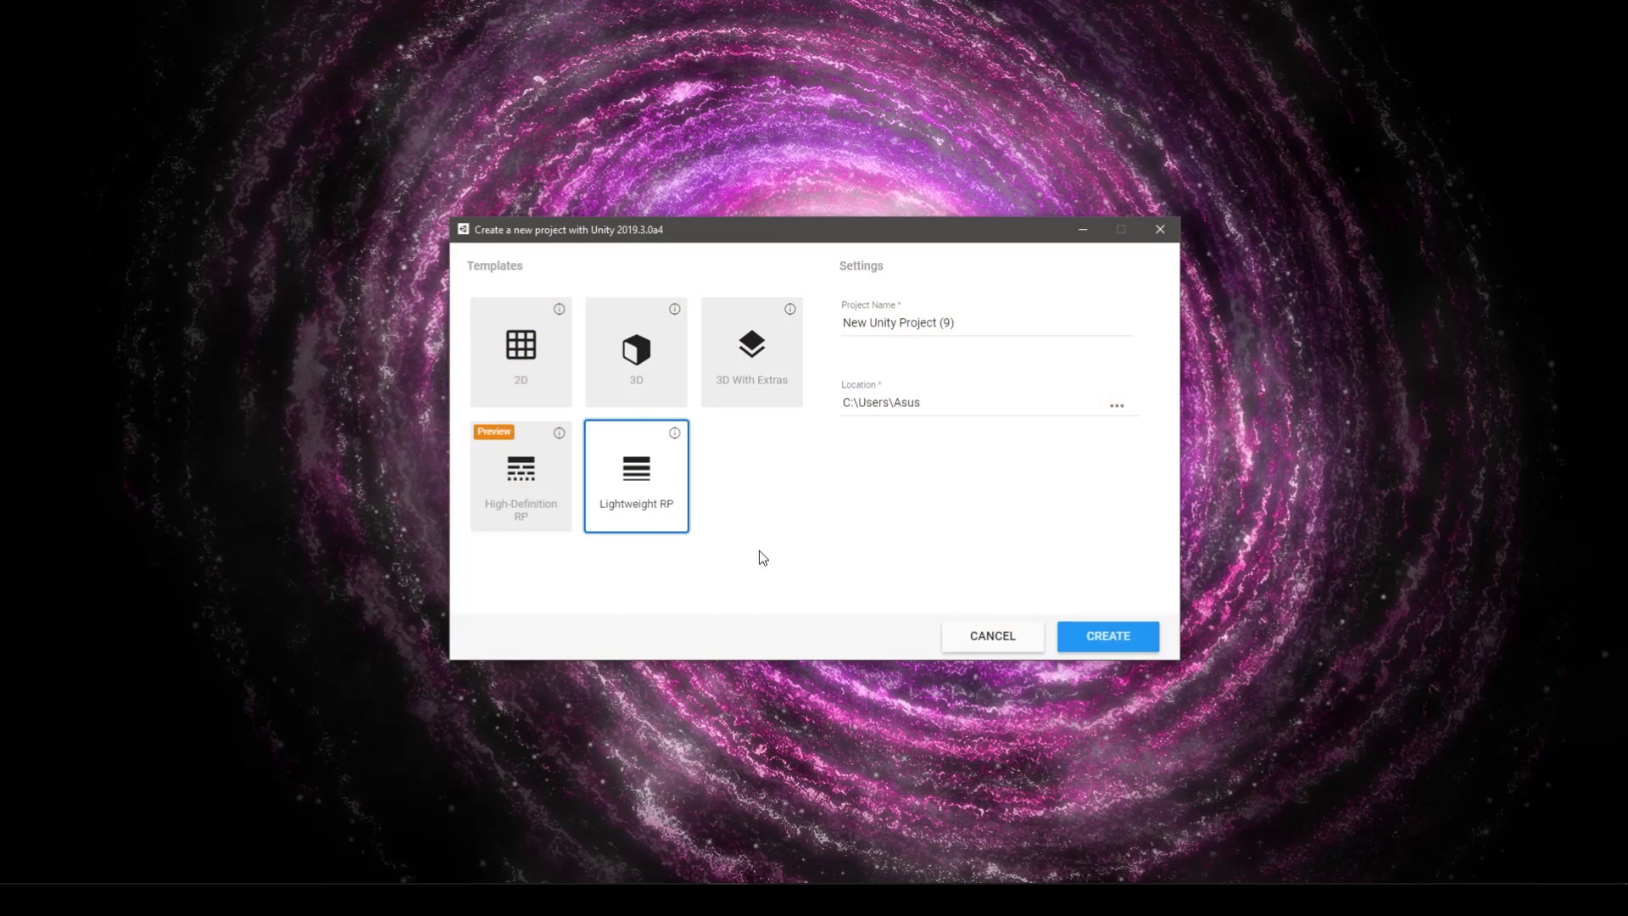
Step: Name the new Lightweight RP project 'glow'
left_click_drag(1017, 326, 825, 345)
key("BackSpace")
type("gl")
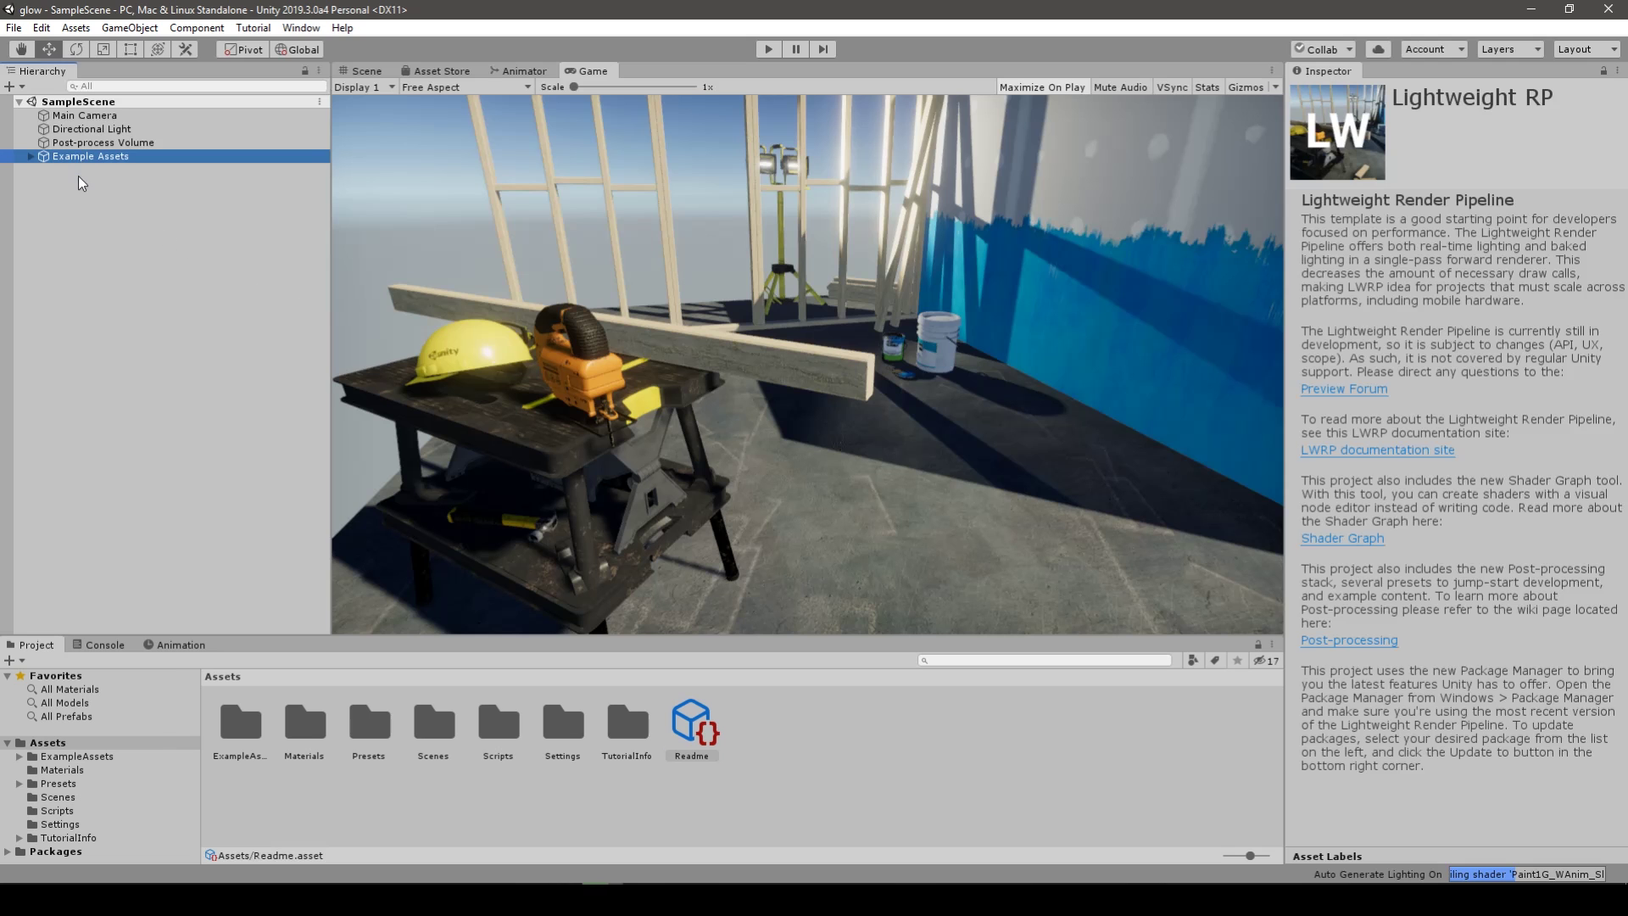
Step: Delete the Example Assets object from the scene
left_click(93, 156)
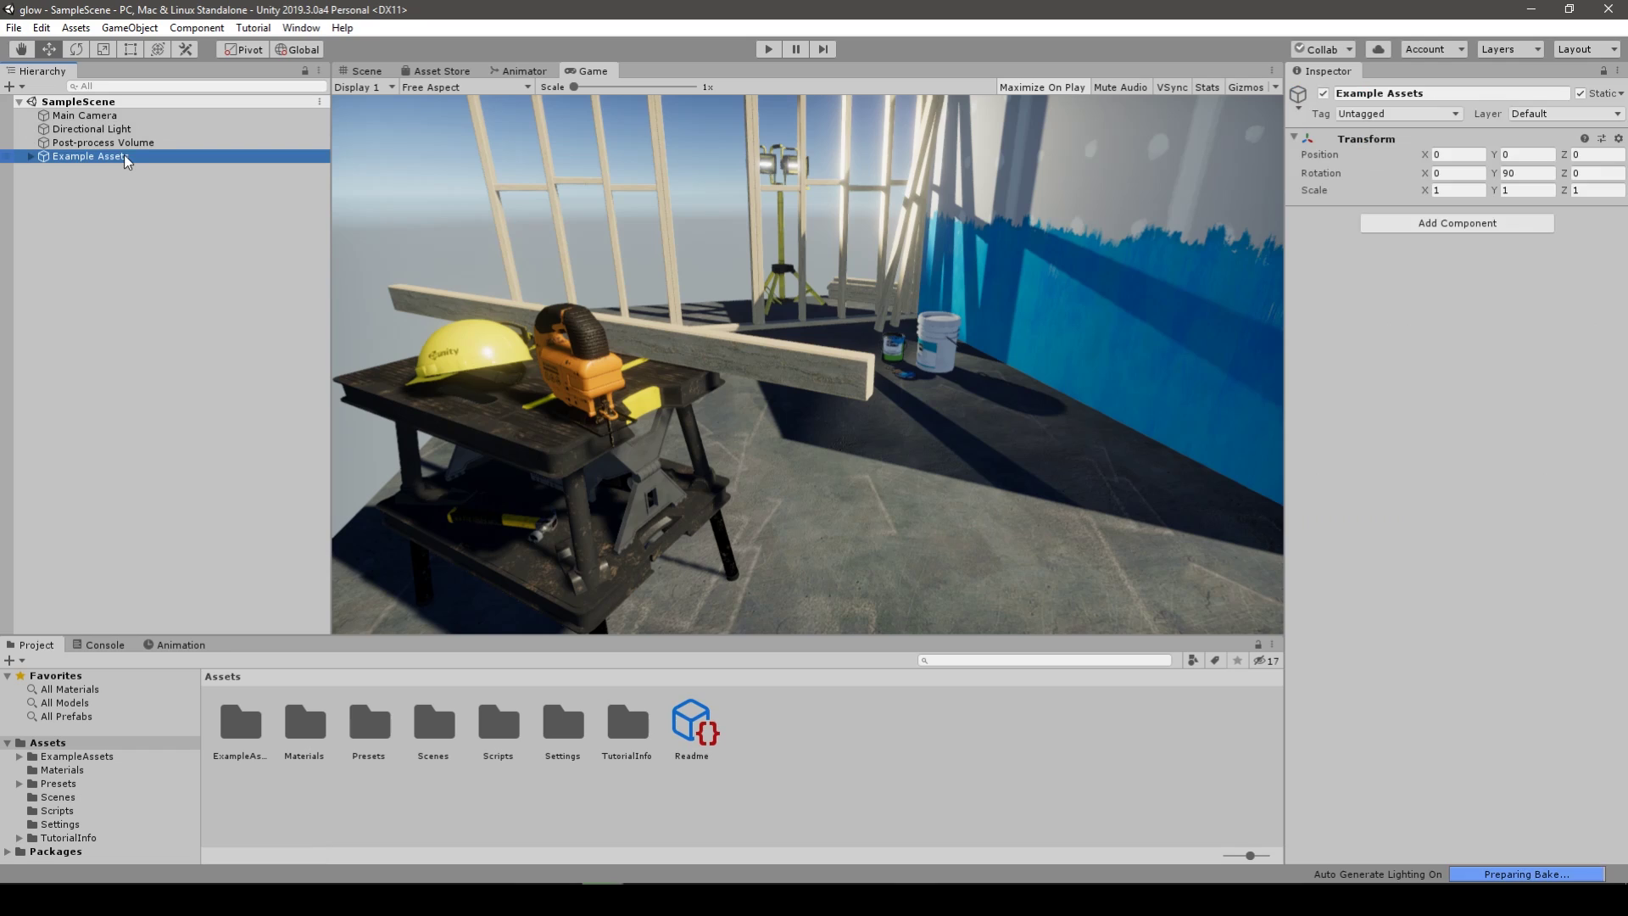
left_click(134, 225)
key("ctrl+z")
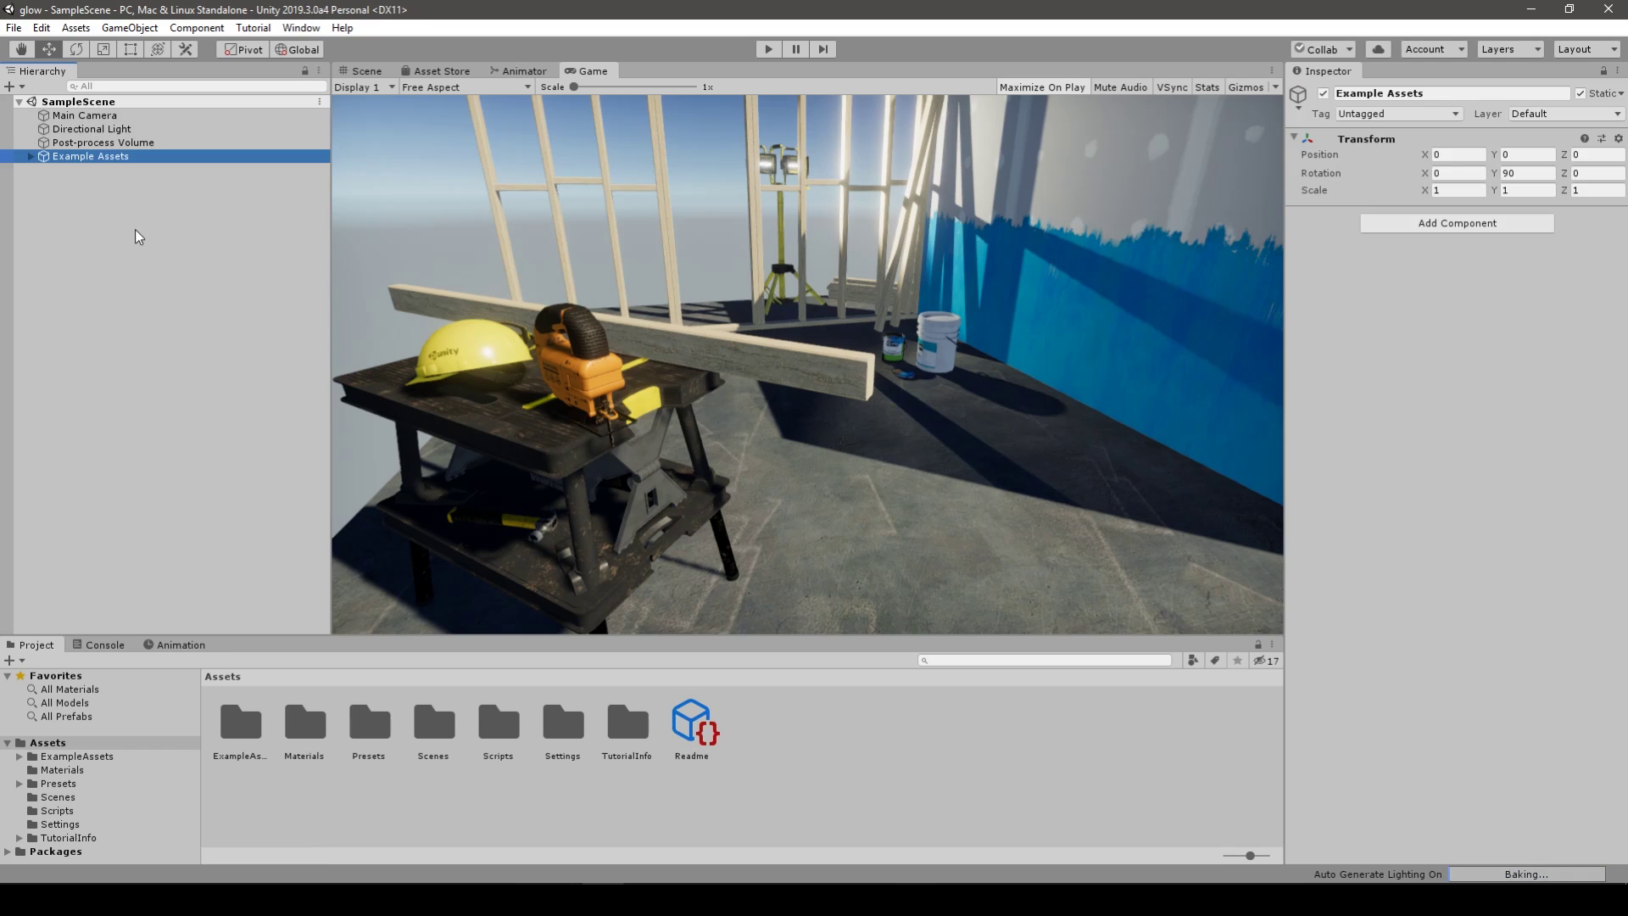
key("Delete")
Step: Give the Main Camera a Solid Color background set to black
left_click(89, 116)
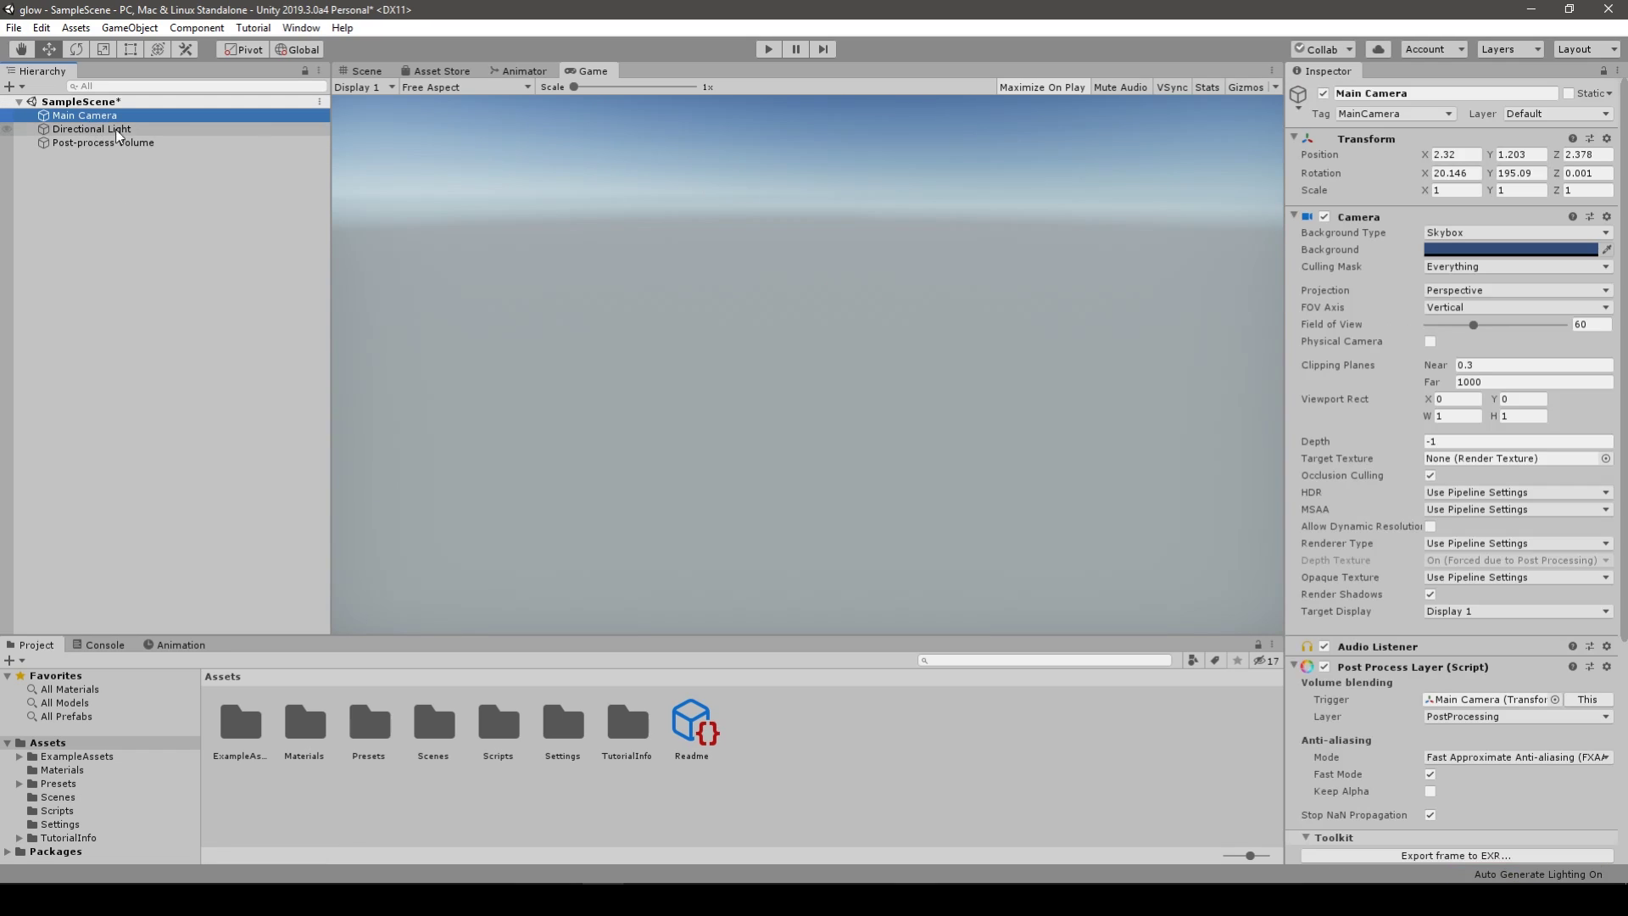
left_click(1458, 233)
left_click(1477, 271)
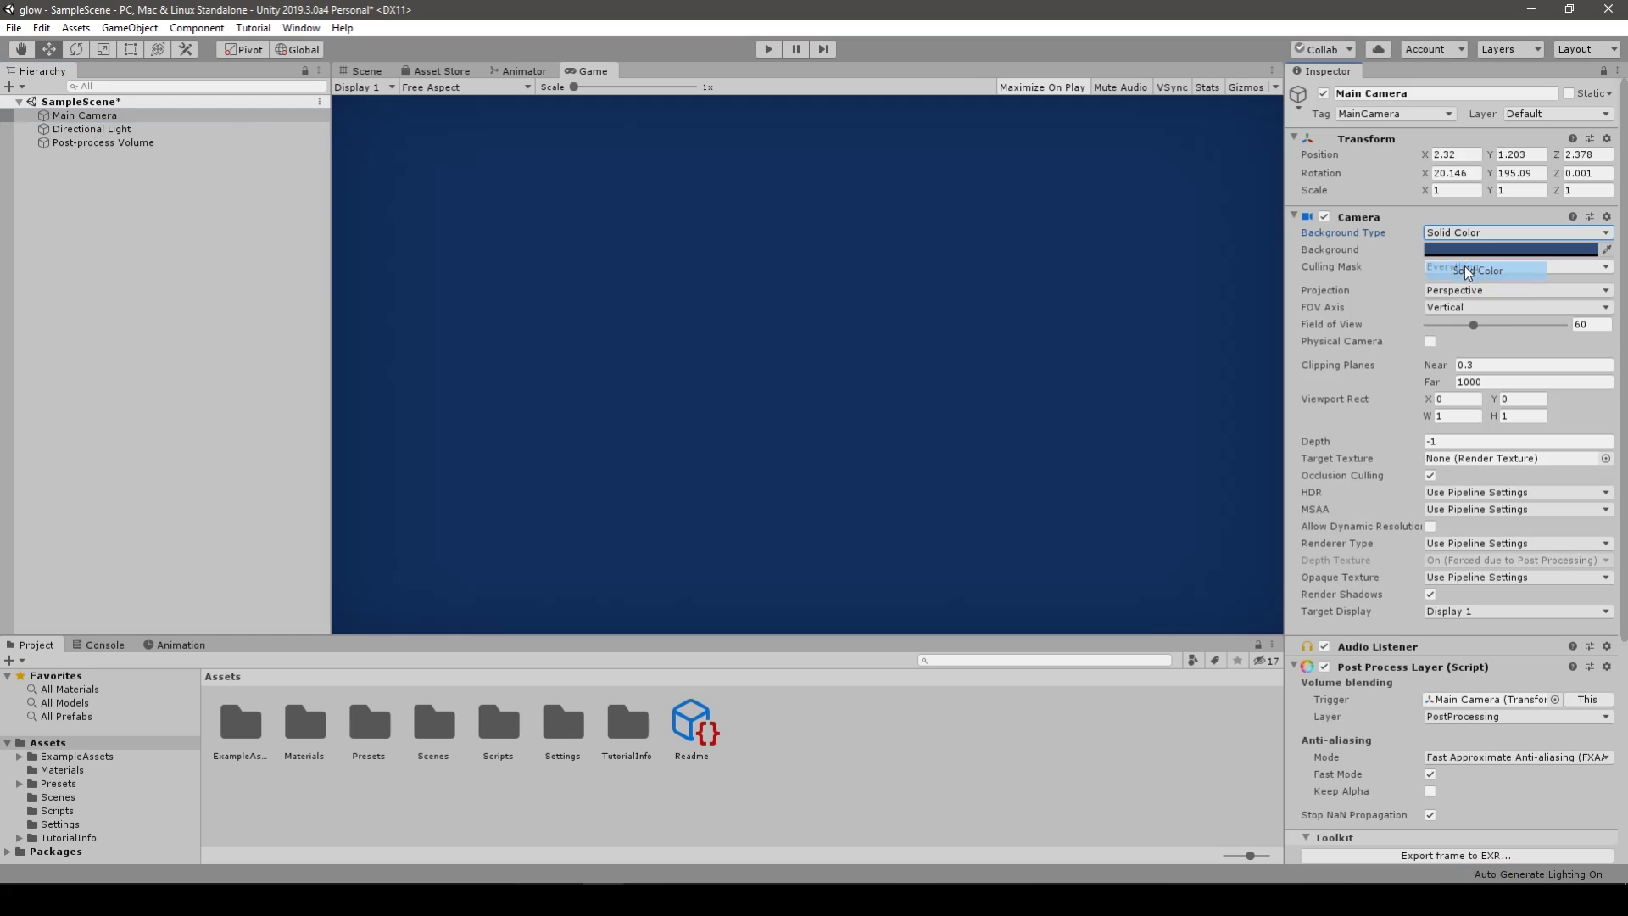
left_click(1492, 249)
left_click_drag(965, 385, 884, 500)
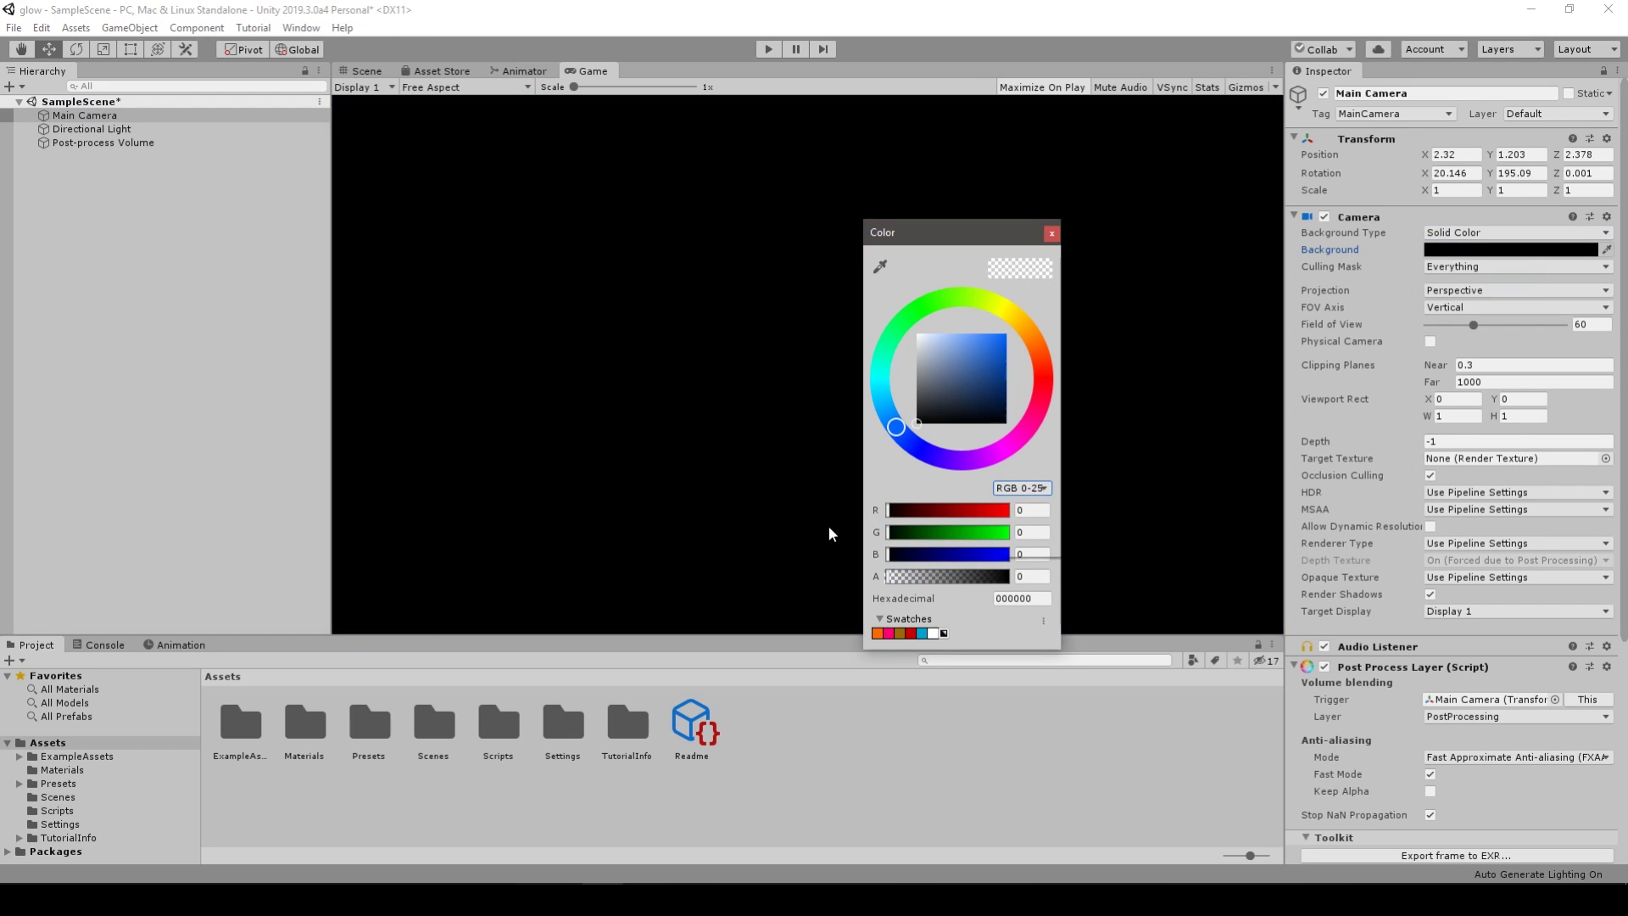
left_click(1021, 487)
Step: Add a Cube object to the scene
left_click(1050, 234)
right_click(262, 346)
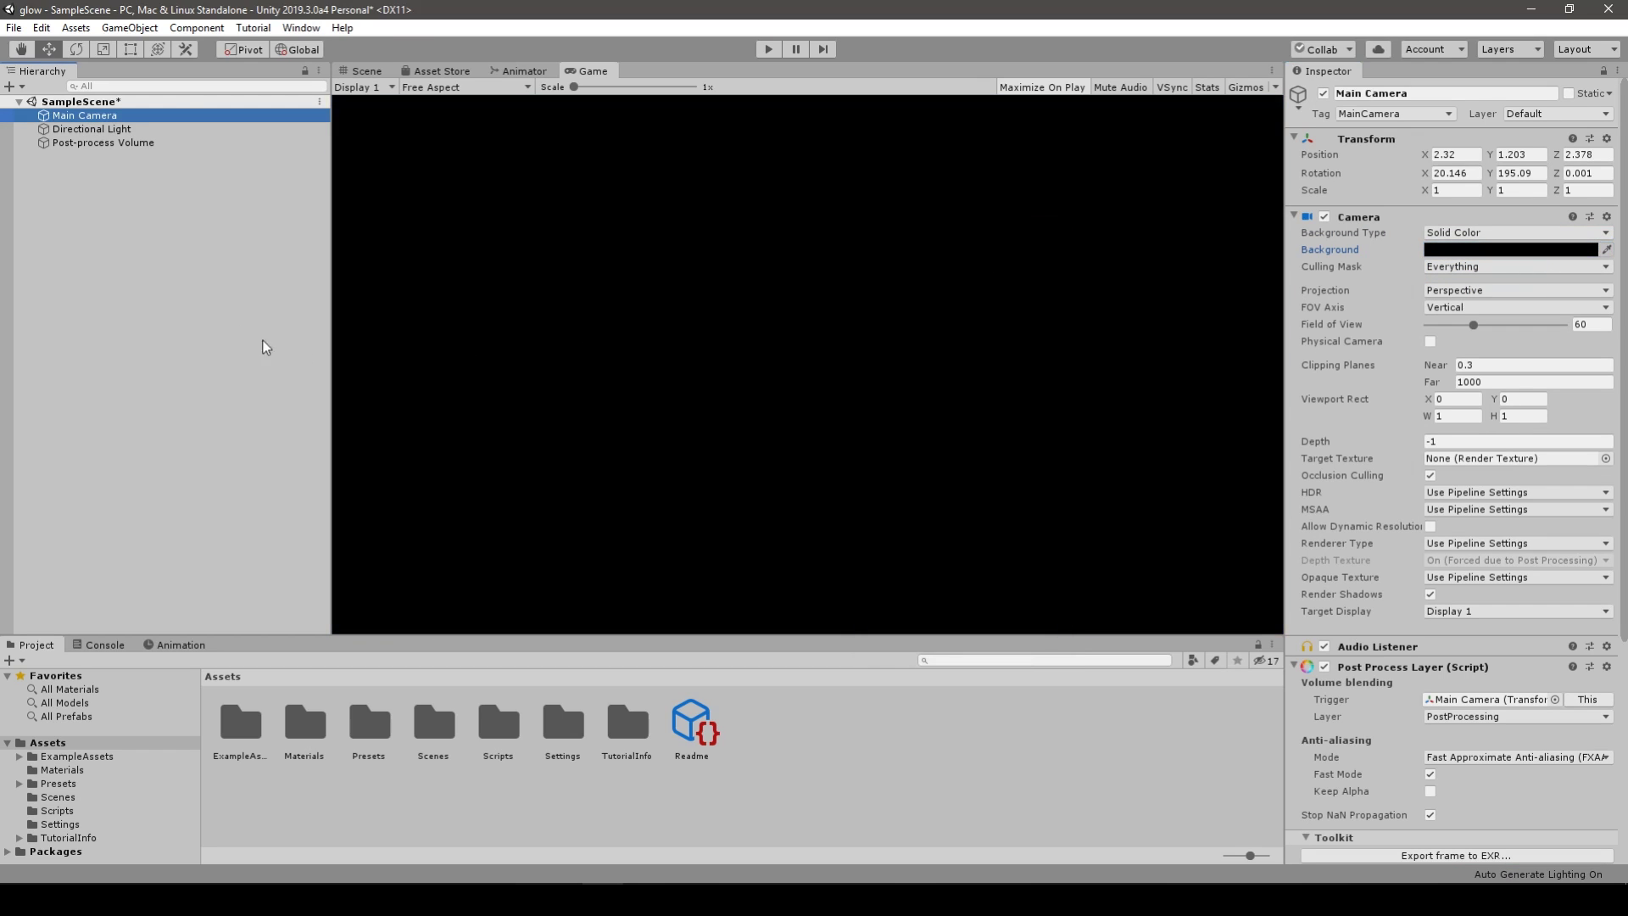
mouse_move(280, 482)
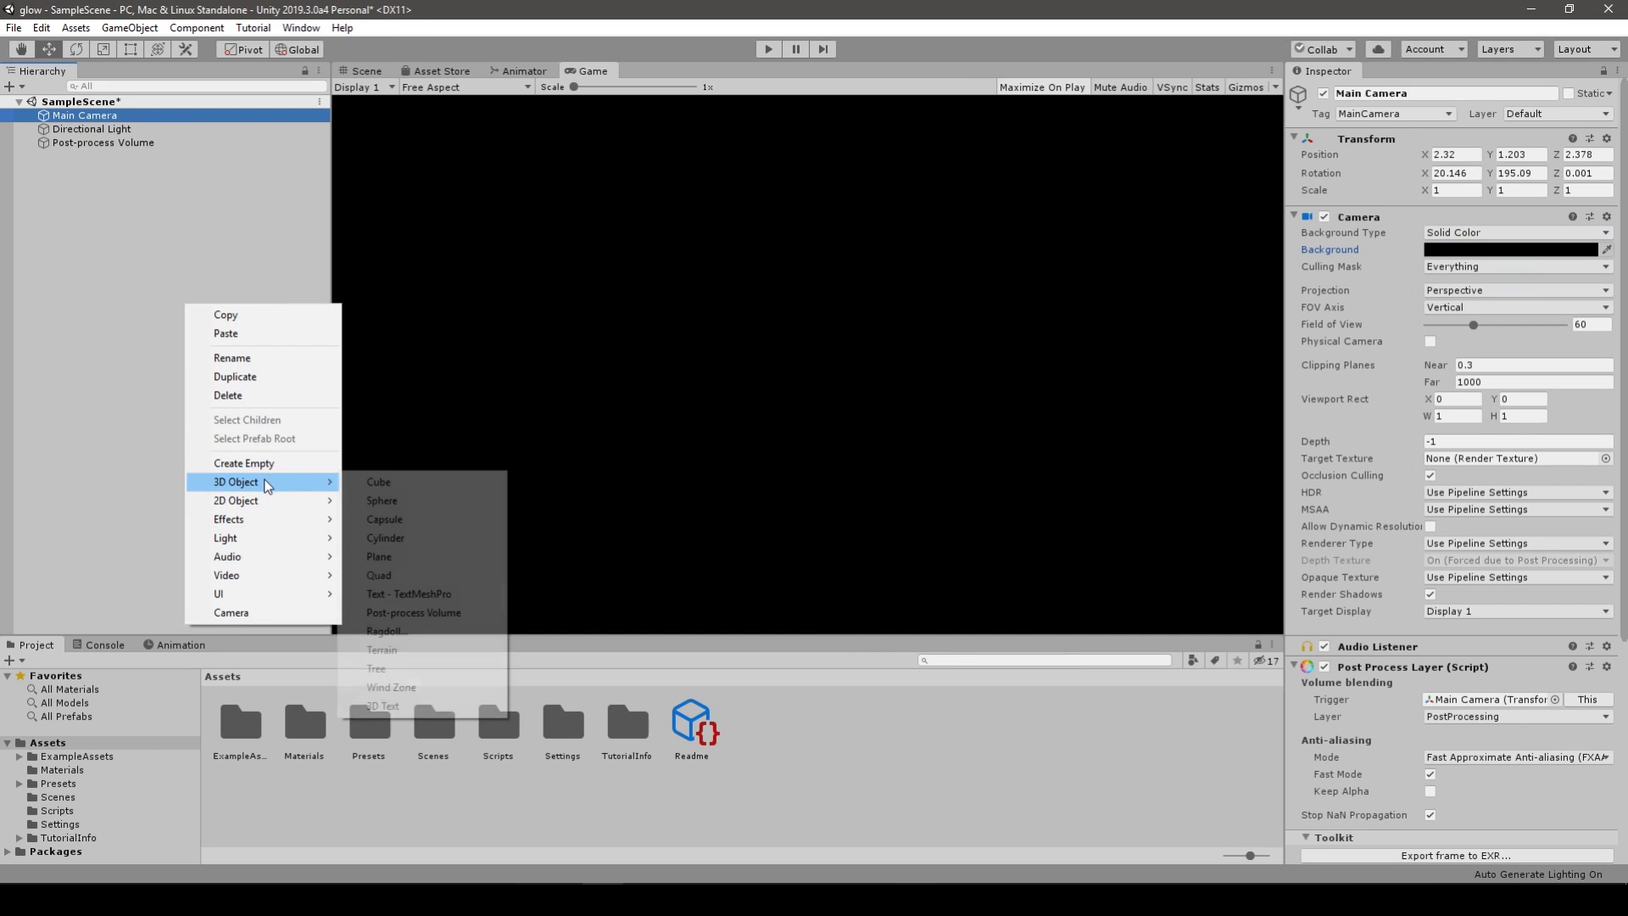
left_click(386, 481)
left_click(89, 157)
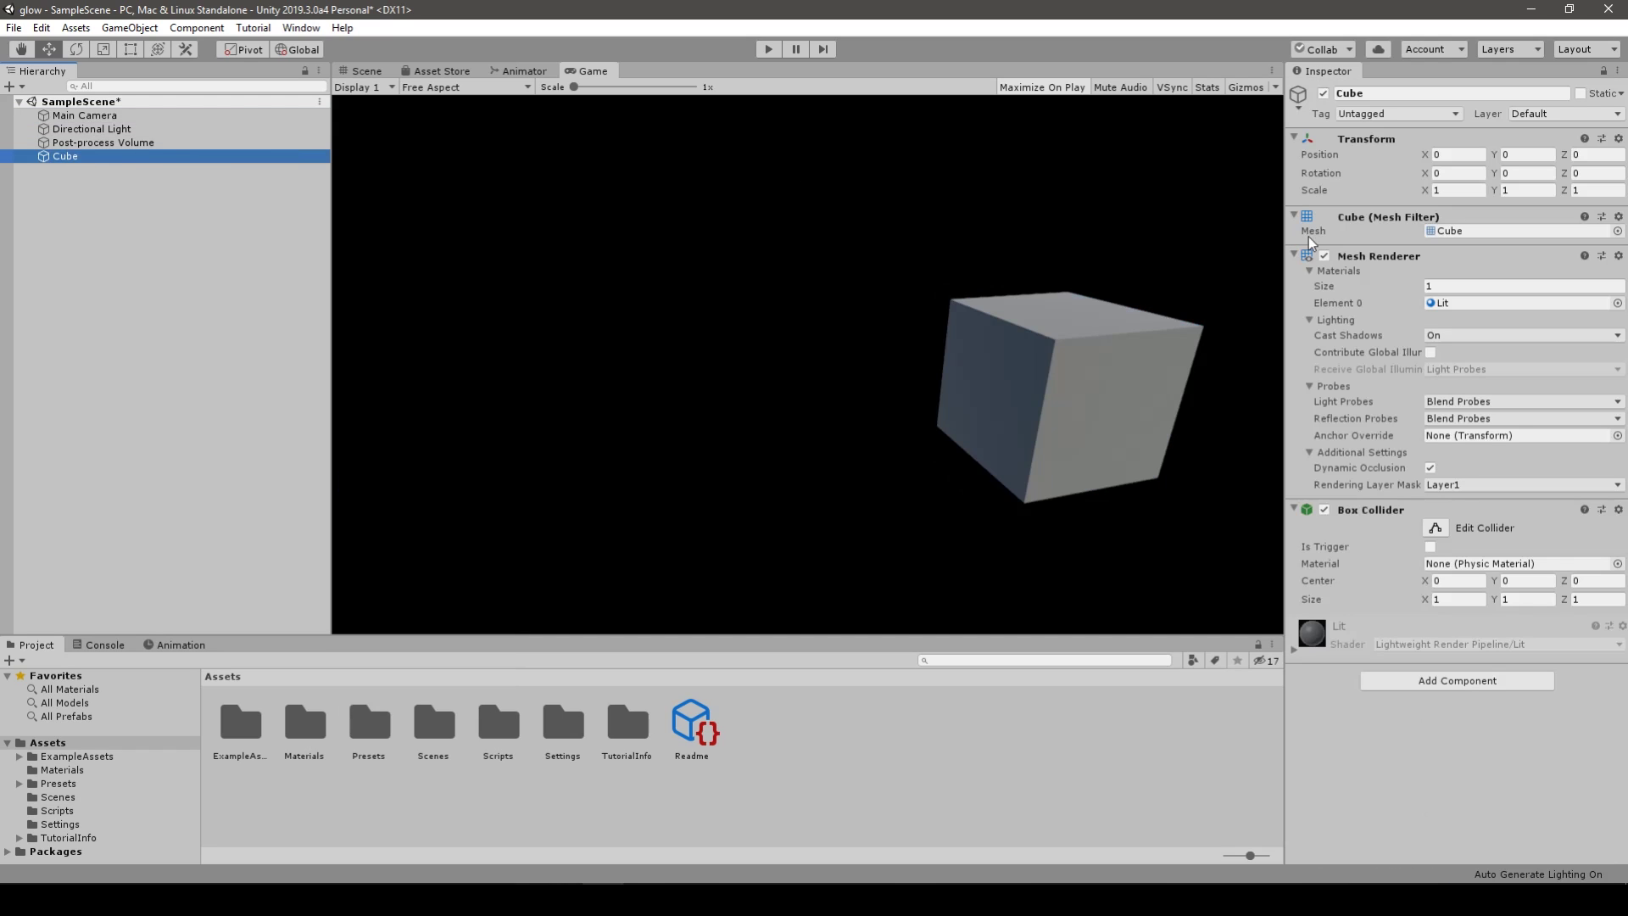
Step: Swap the Cube's mesh for paint_5G_bucket_low and slide it along X toward view centre
left_click(1617, 231)
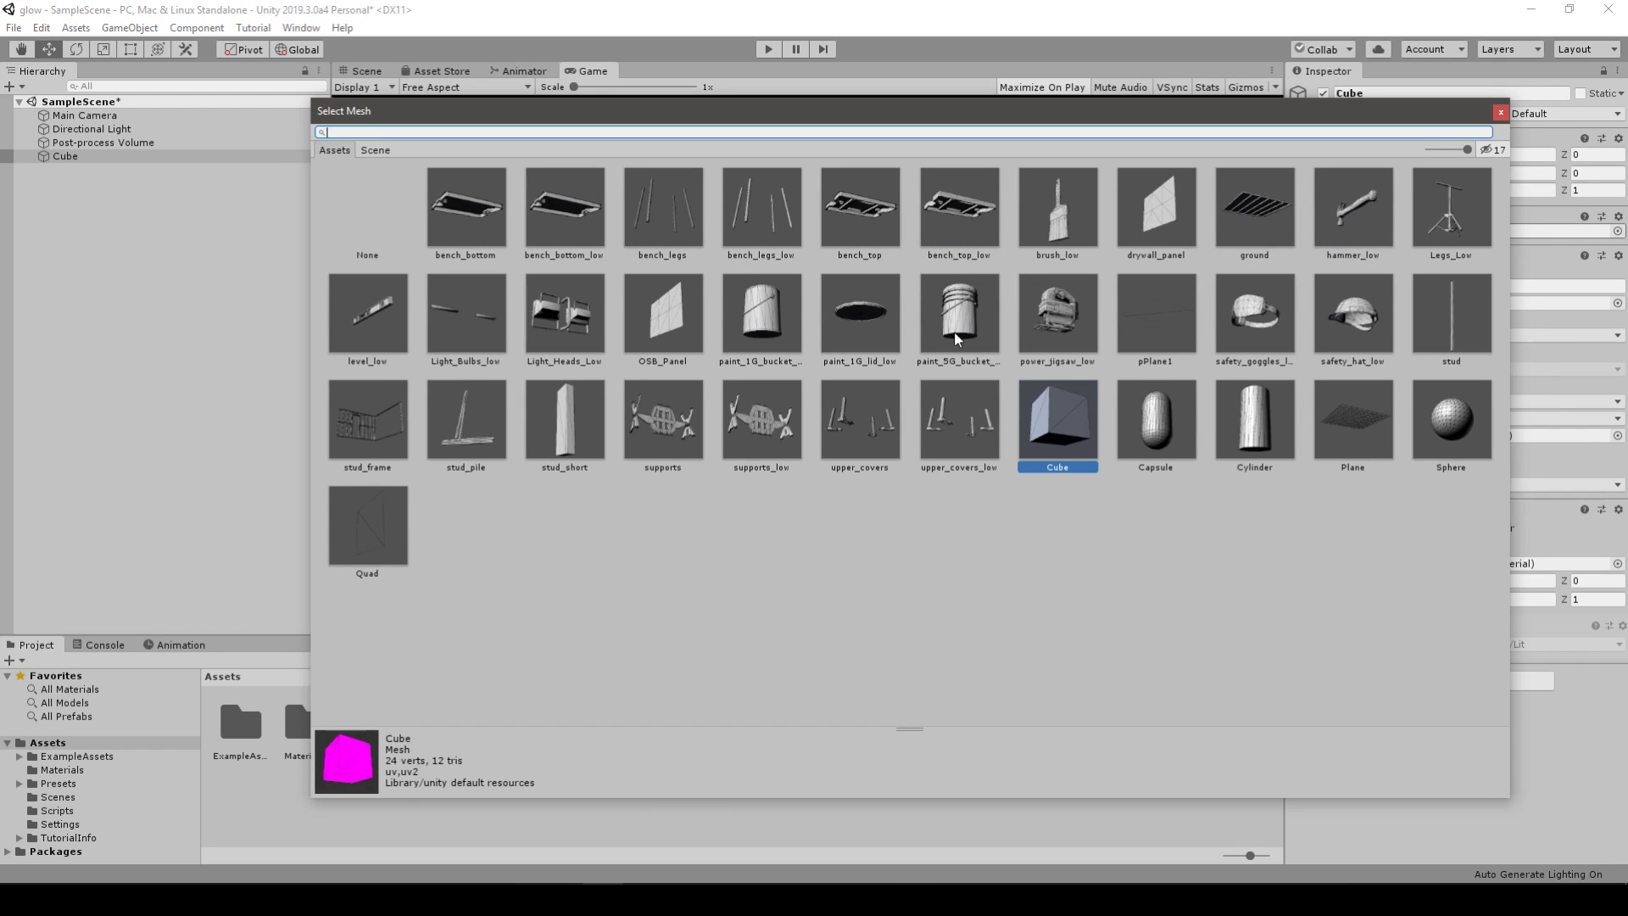
left_click(953, 318)
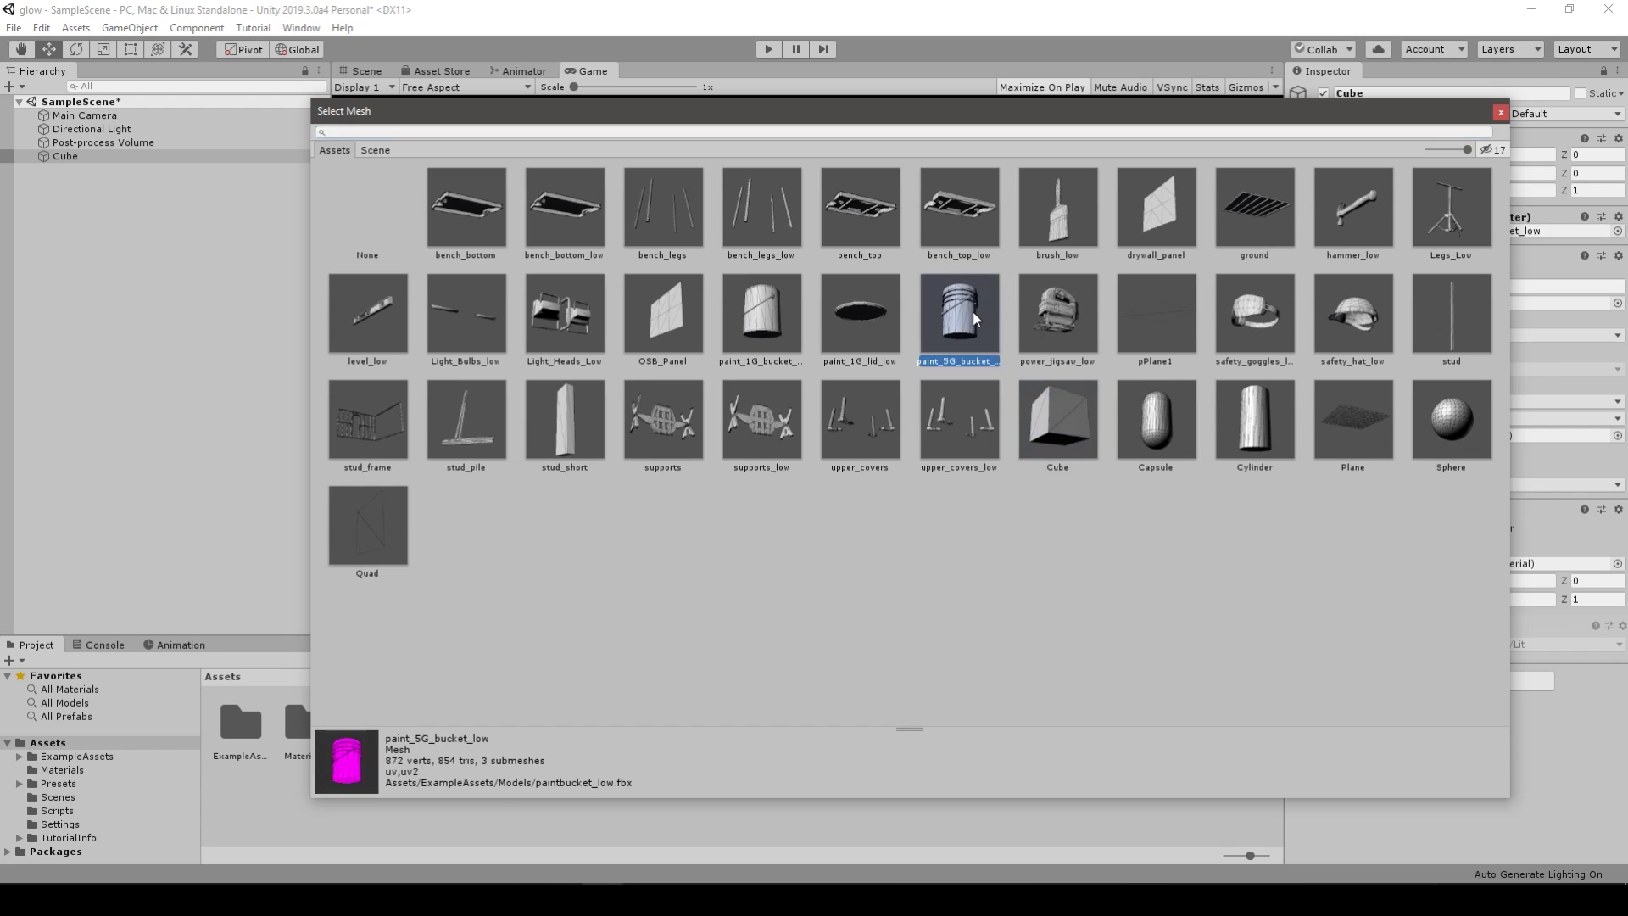
double_click(975, 318)
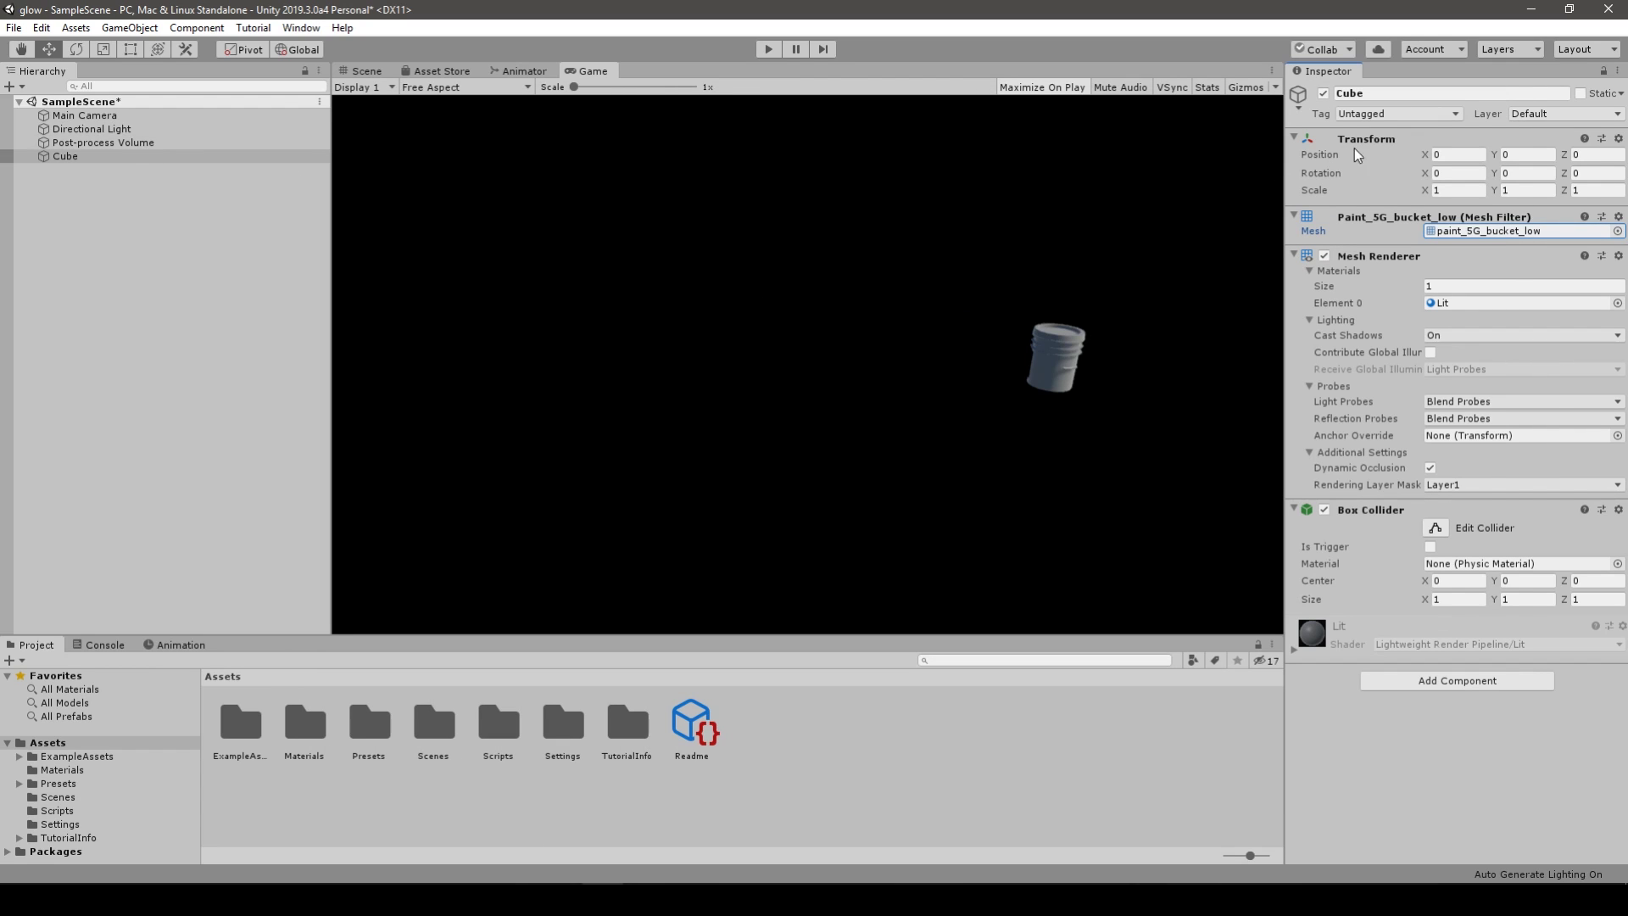
left_click_drag(1425, 155, 1577, 154)
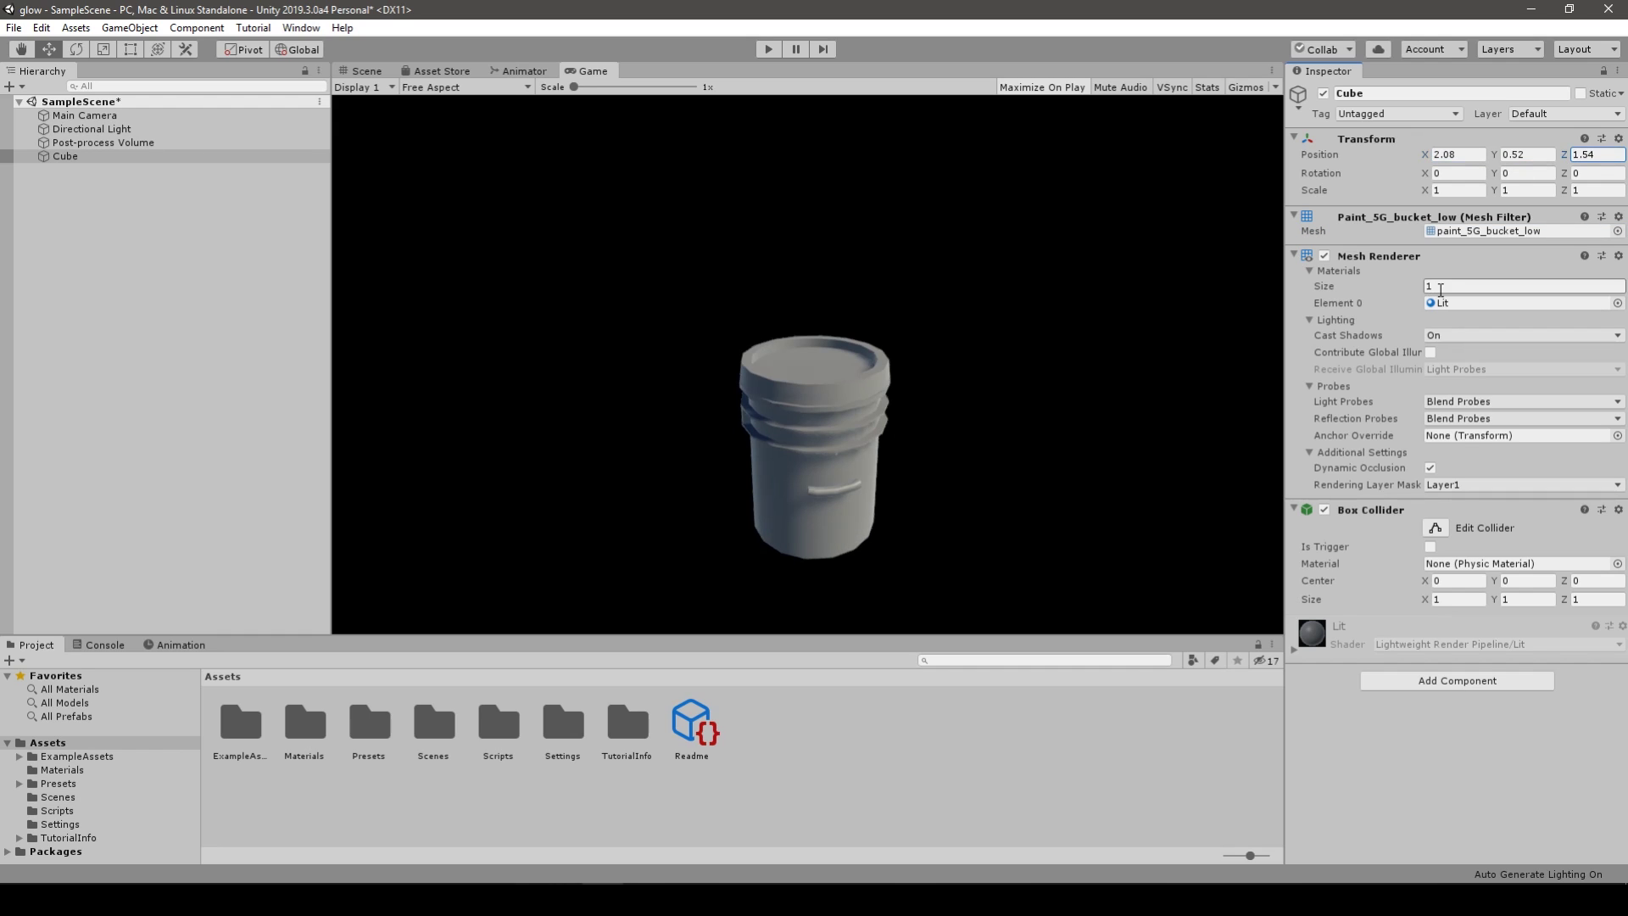
Step: Create a New Material asset in the Project window
right_click(881, 776)
mouse_move(1032, 379)
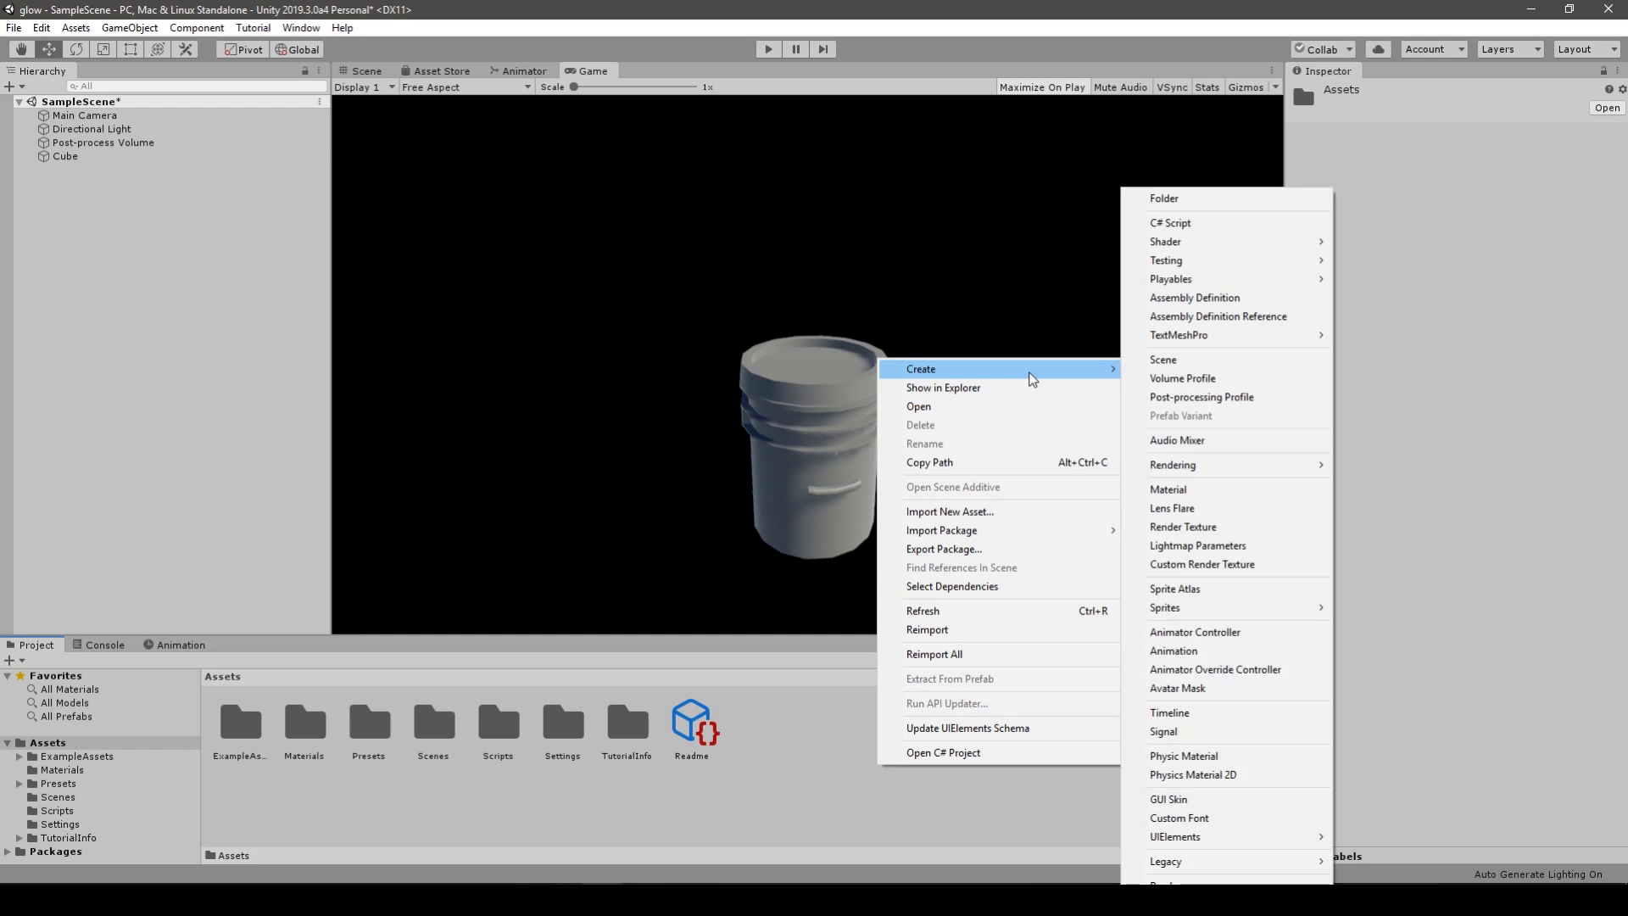
left_click(1231, 489)
key("Return")
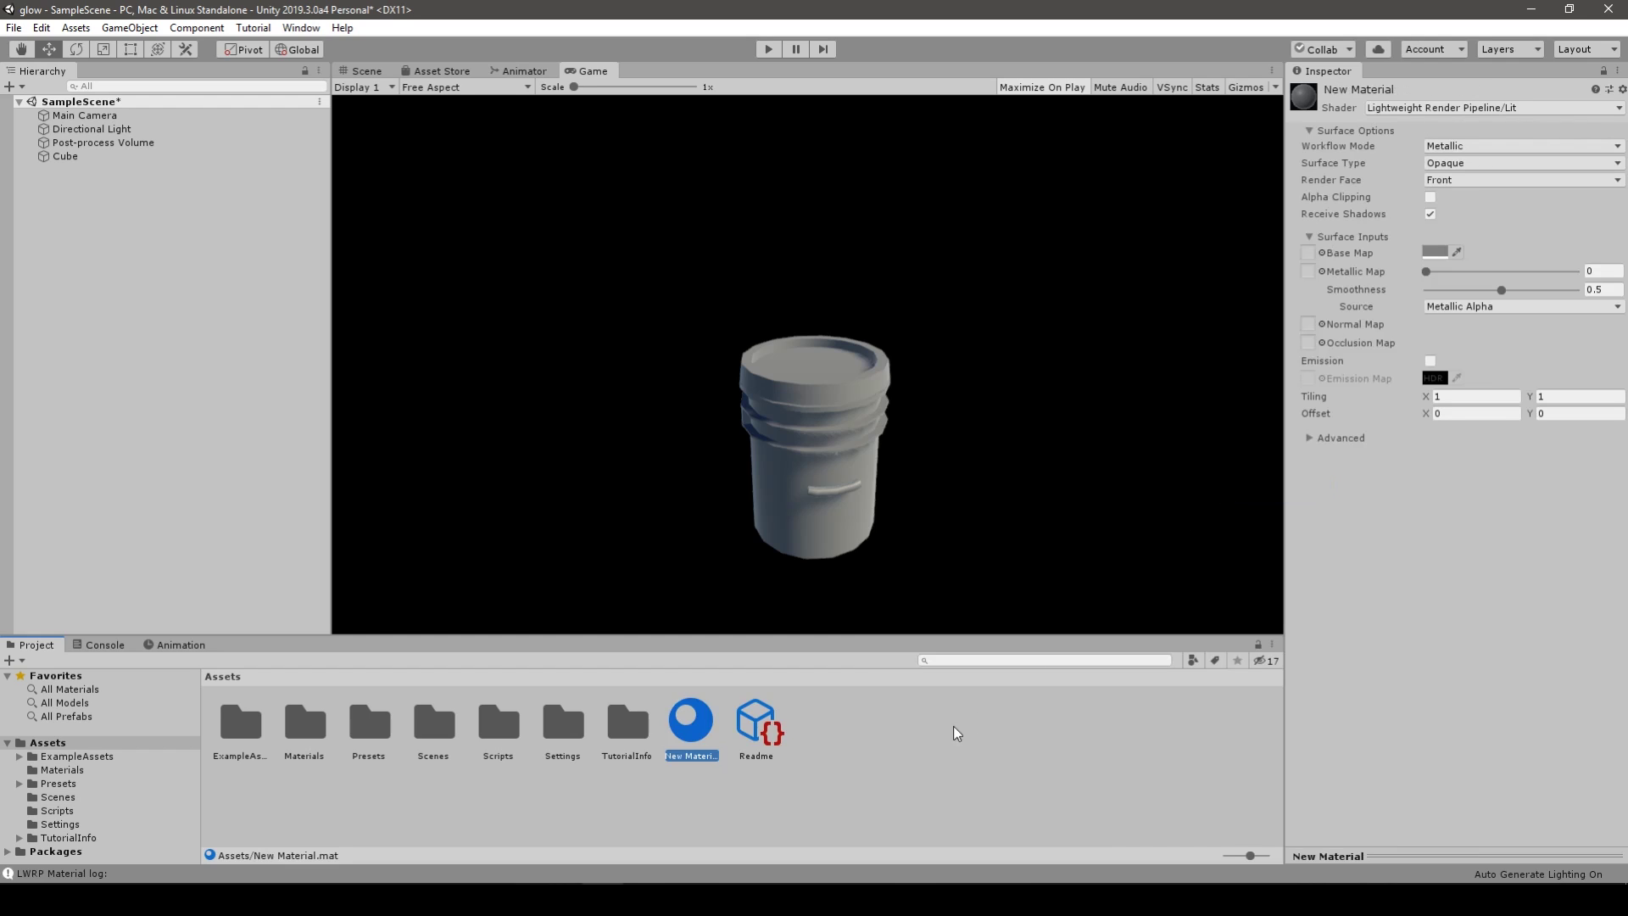
Step: Create a PBR Shader Graph and assign it to New Material
right_click(893, 738)
left_click(1093, 330)
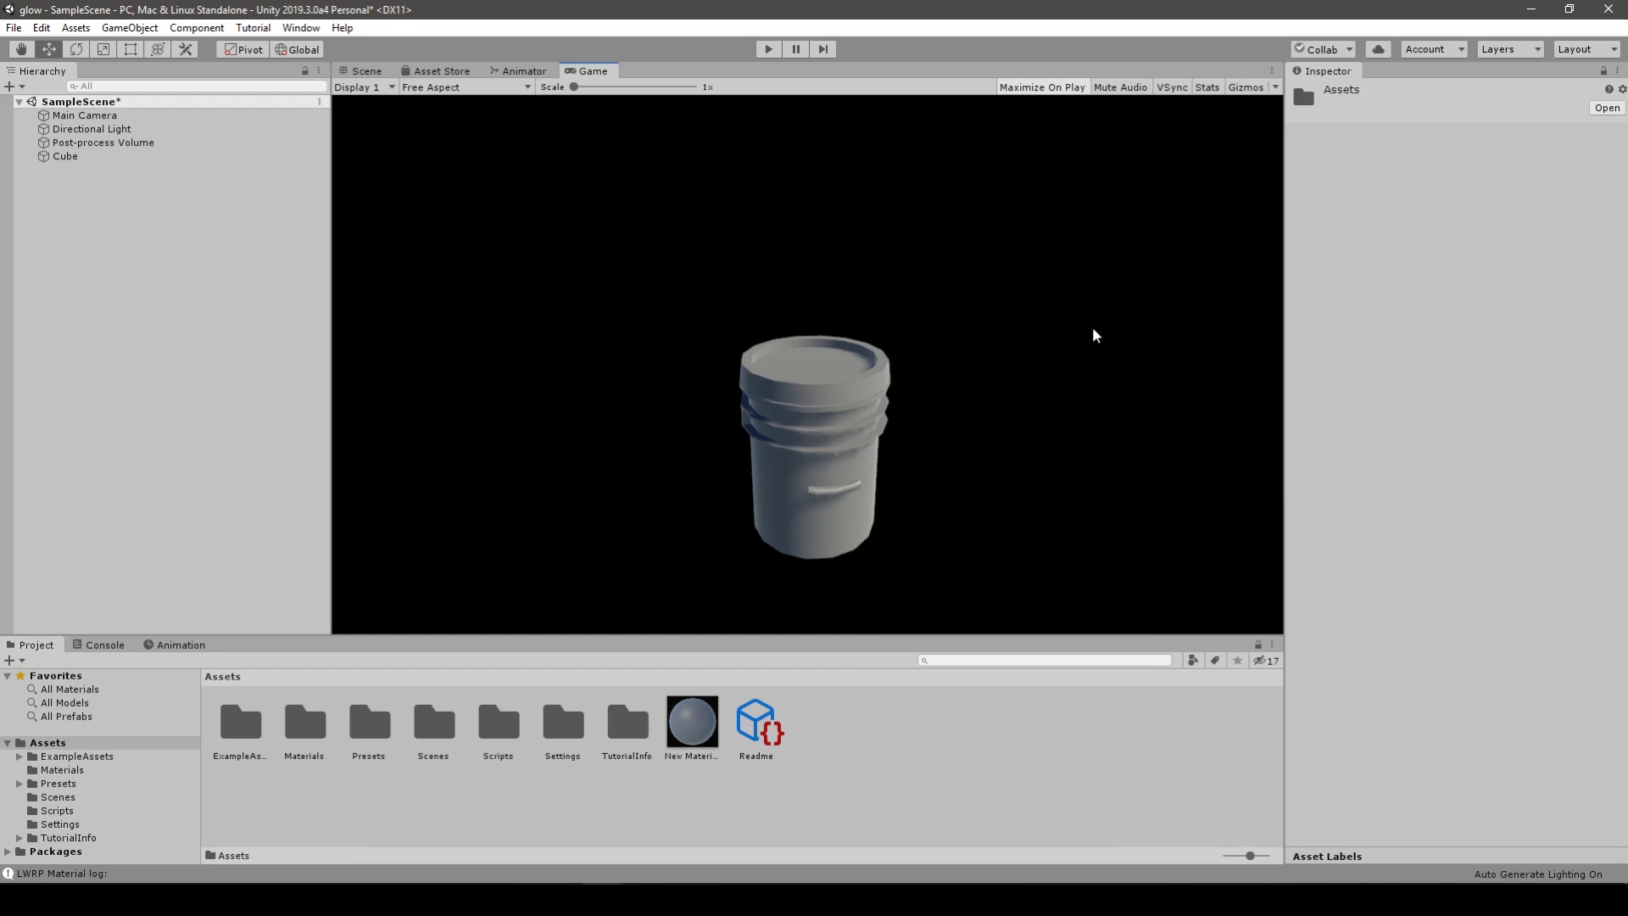
right_click(880, 710)
mouse_move(1059, 308)
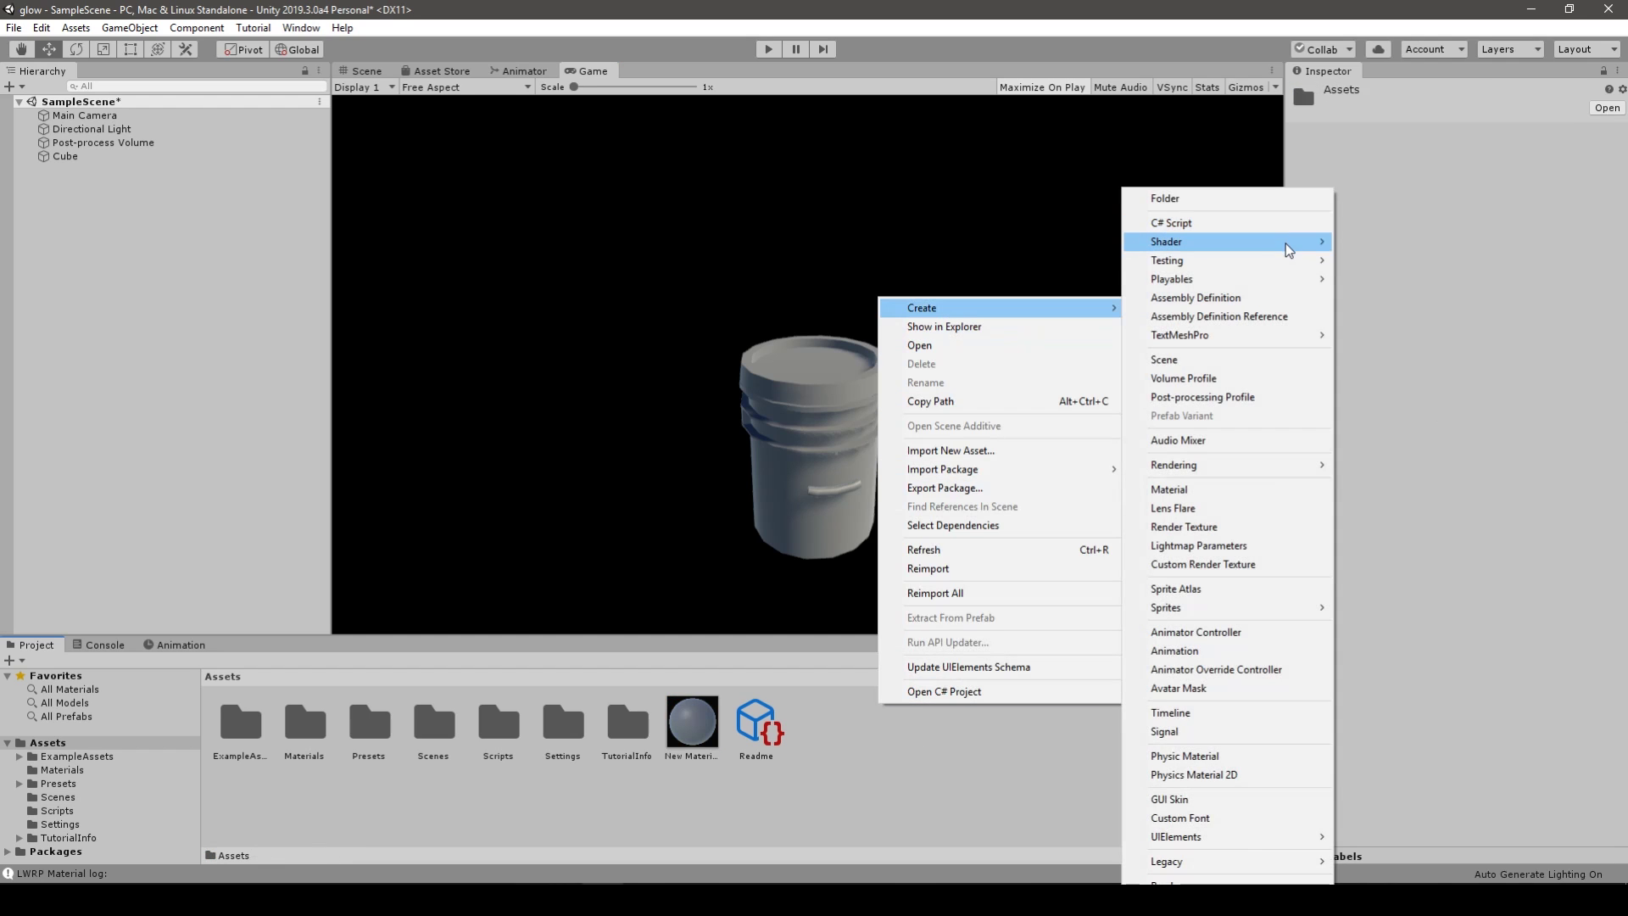
mouse_move(1287, 249)
left_click(1390, 341)
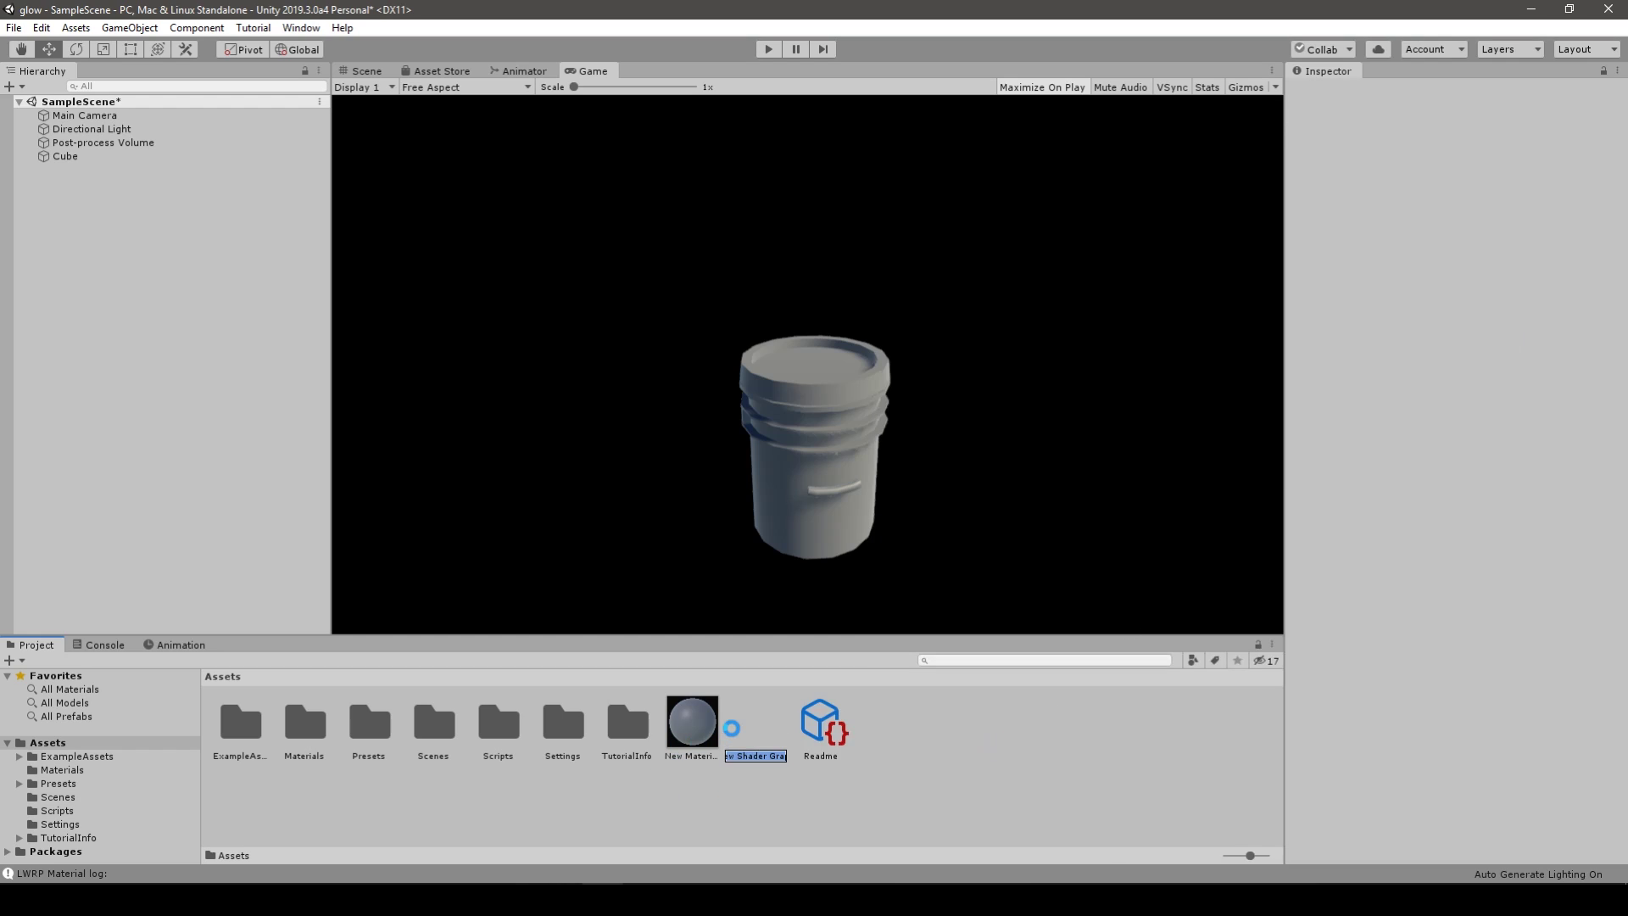
left_click(757, 728)
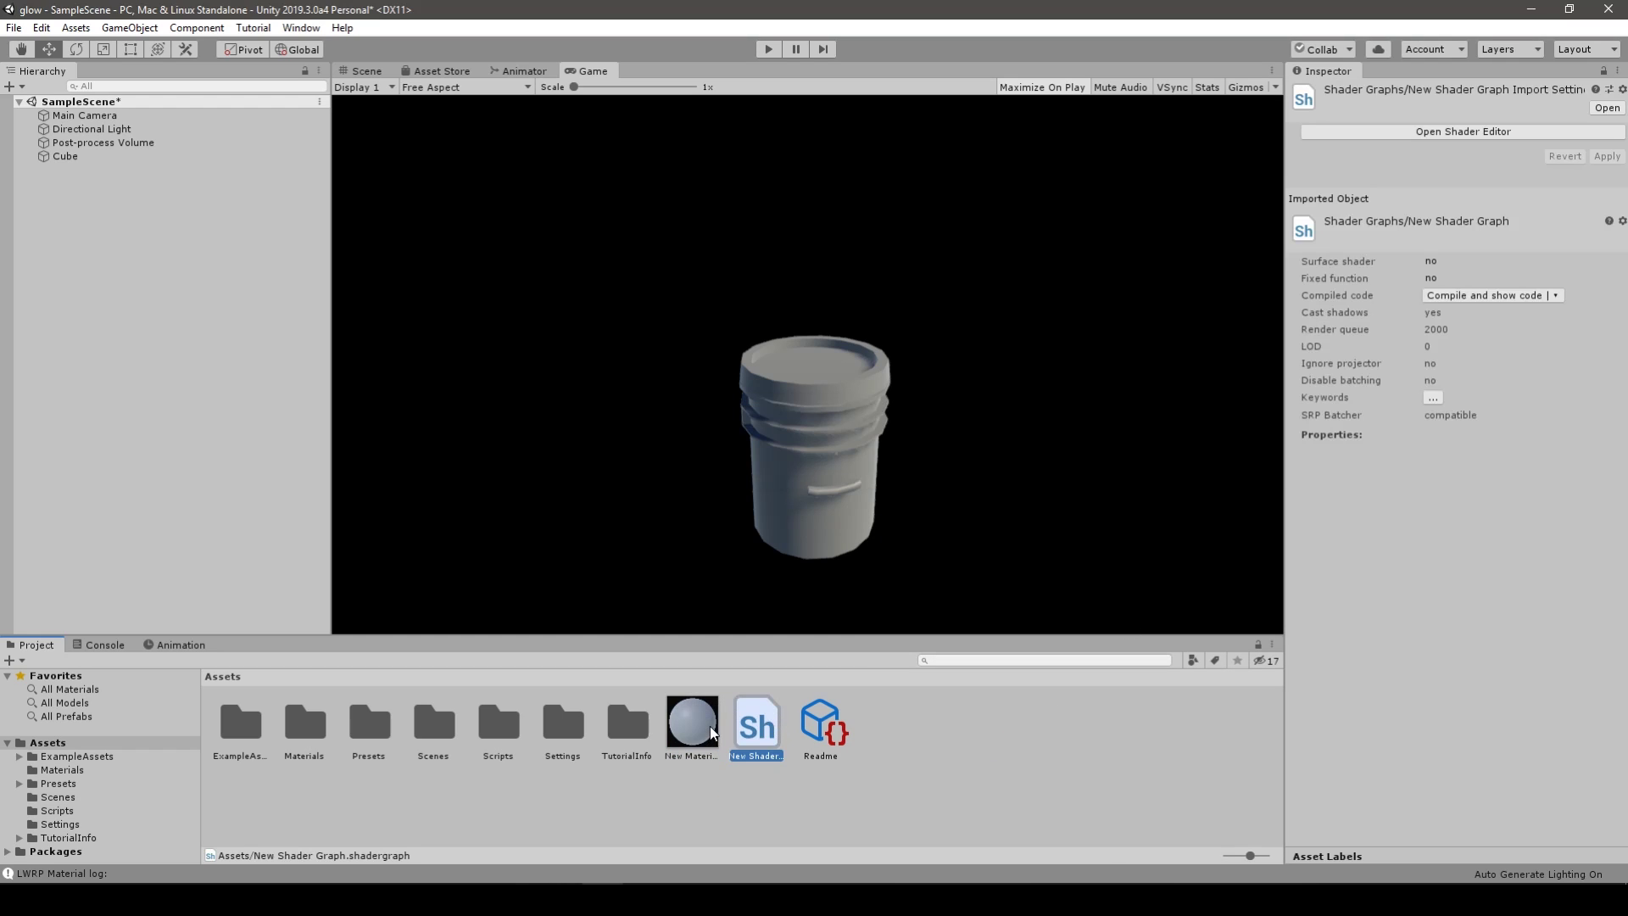
left_click_drag(691, 721, 68, 163)
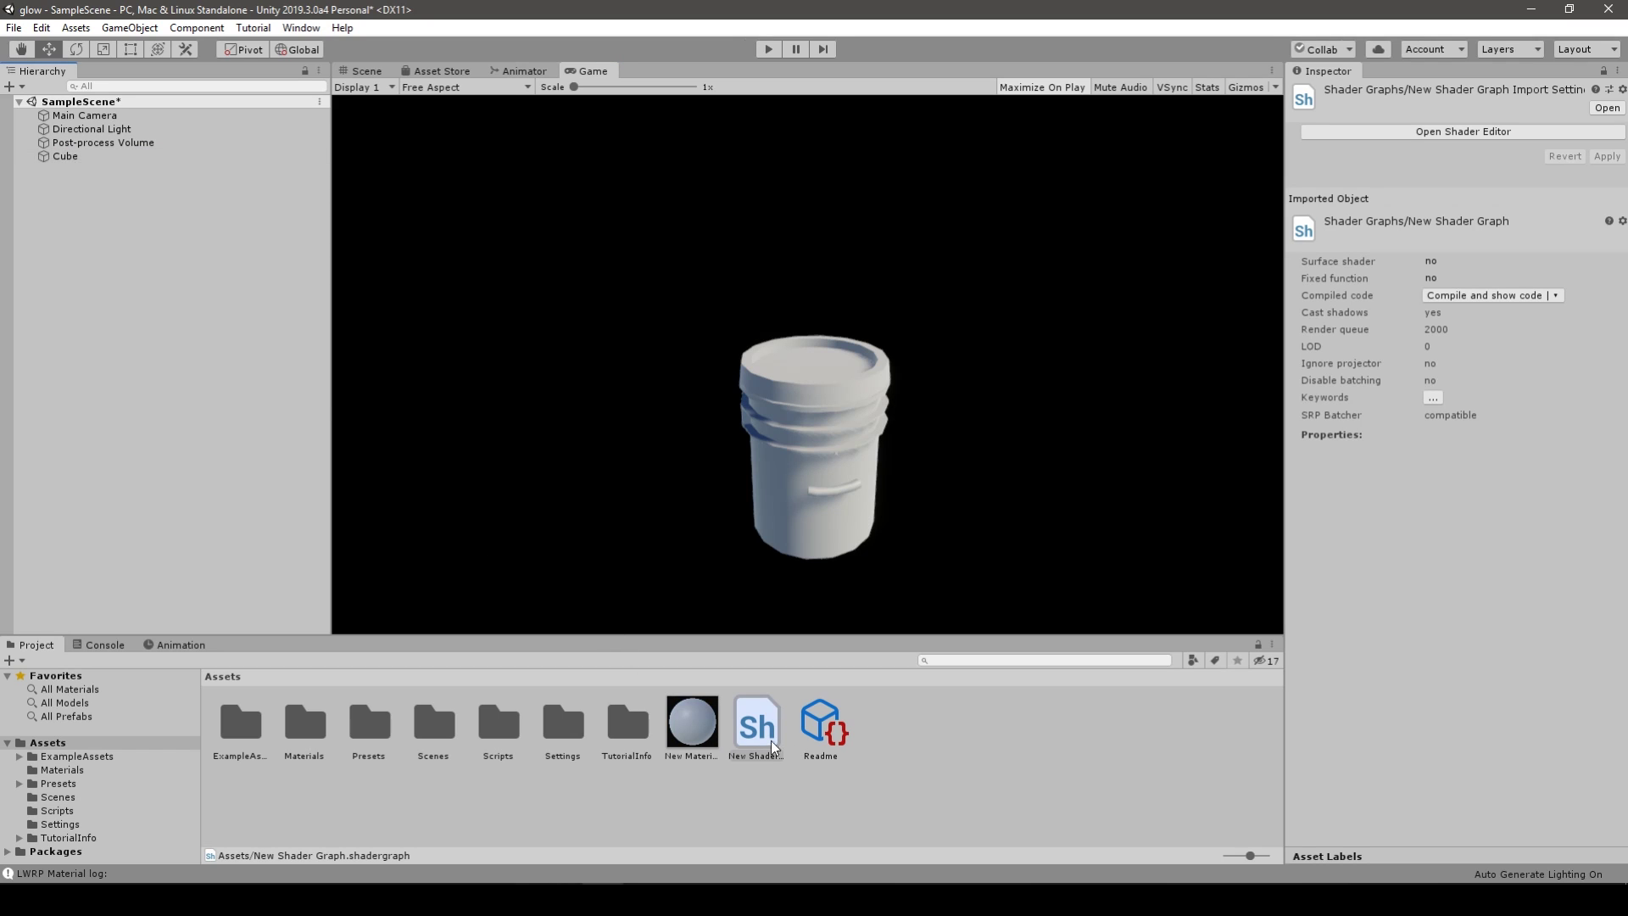
left_click(709, 735)
Step: In the shader graph, add an orange Color node wired into PBR Master Albedo
double_click(759, 736)
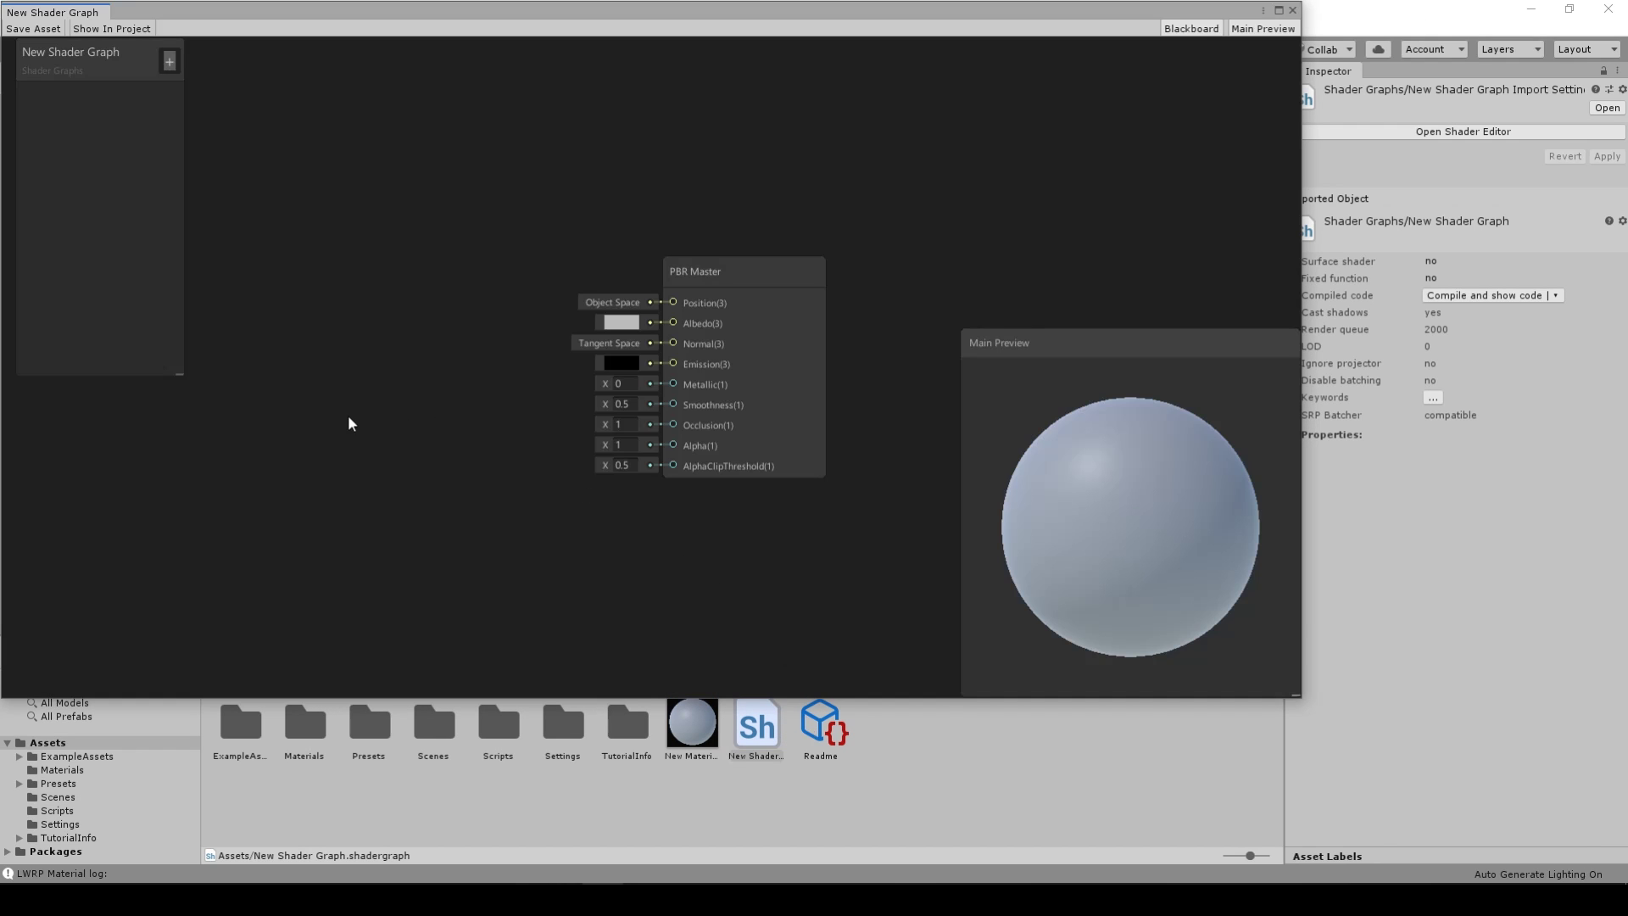
right_click(350, 424)
left_click(414, 435)
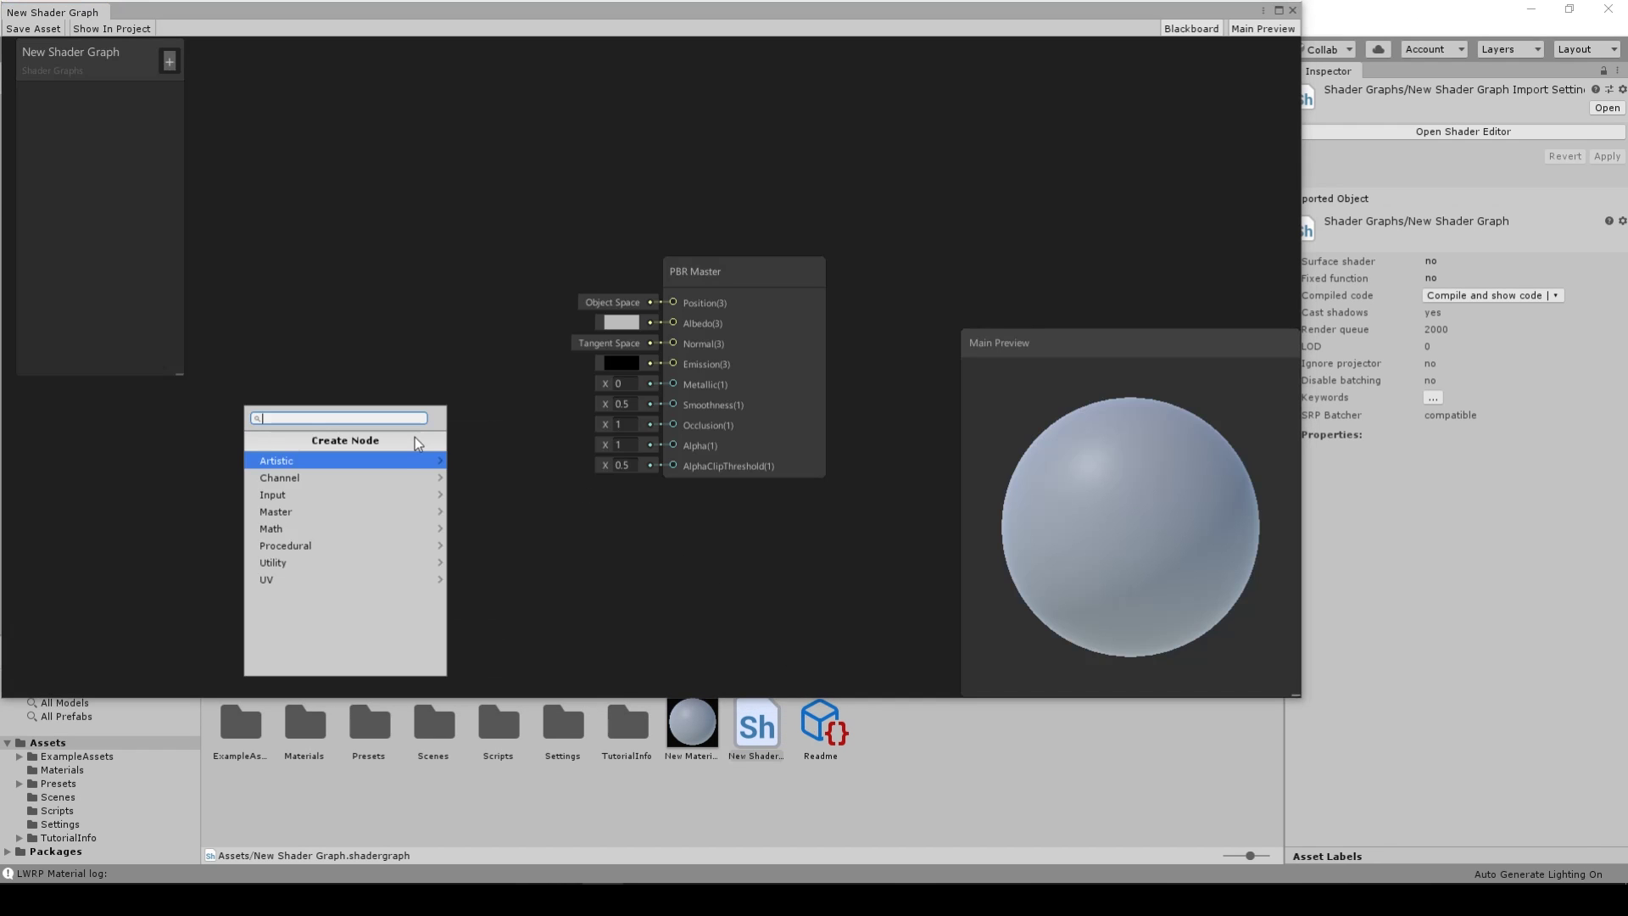
type("color")
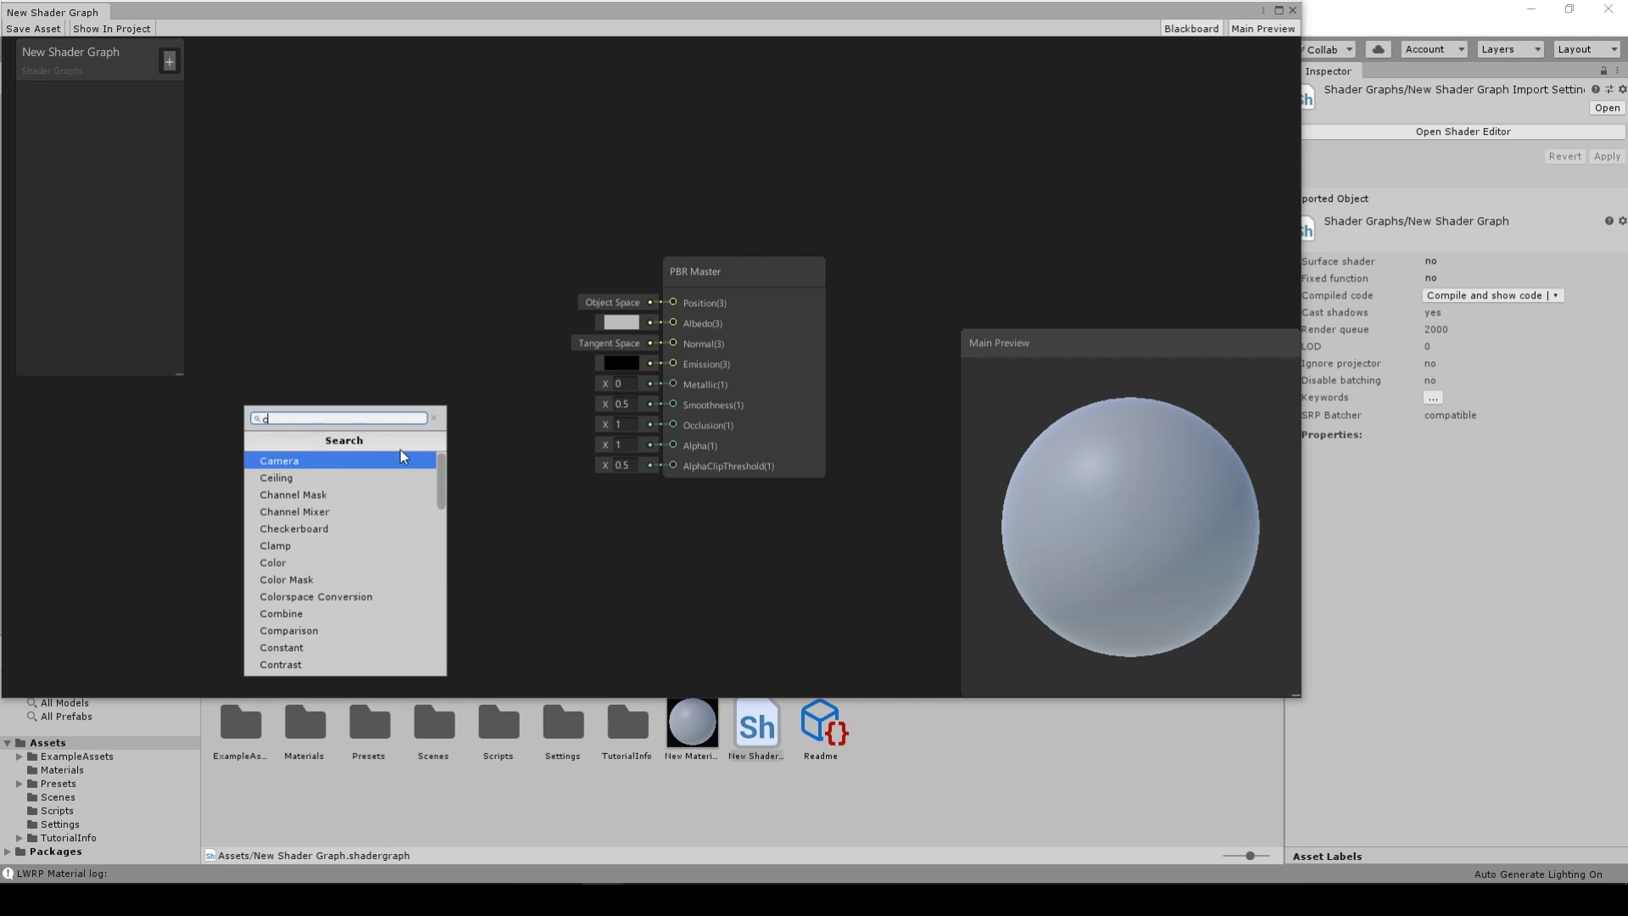
key("Return")
left_click_drag(433, 461, 344, 430)
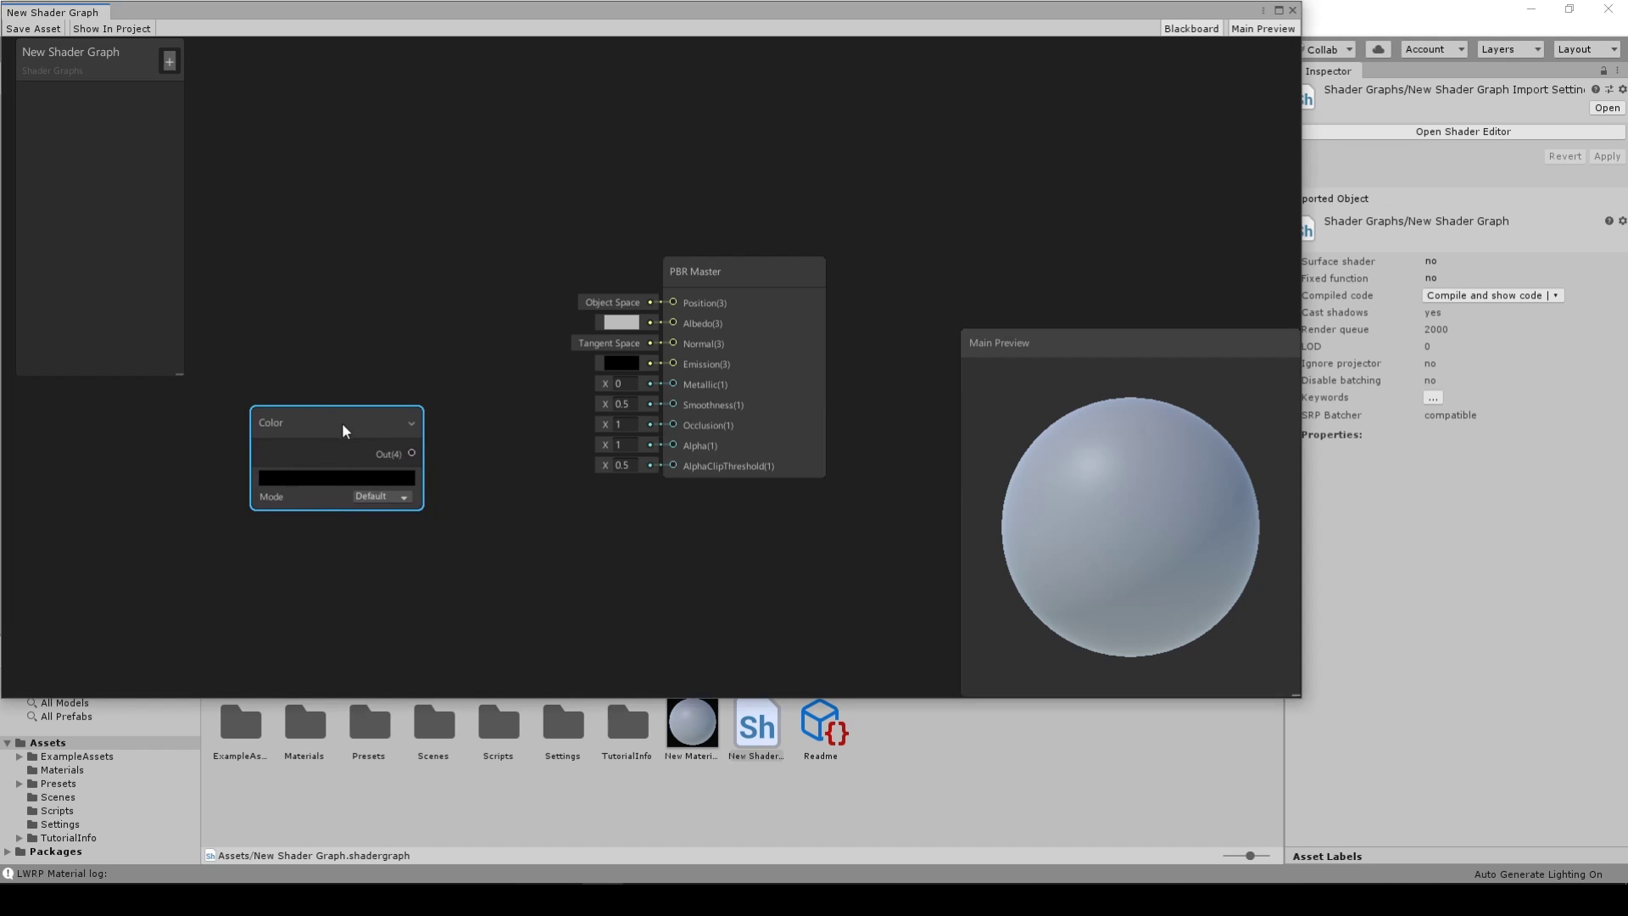
left_click(377, 479)
mouse_move(975, 373)
left_mouse_down()
mouse_move(1006, 333)
mouse_move(1041, 370)
mouse_move(994, 378)
mouse_move(1036, 342)
left_mouse_up()
left_click(512, 494)
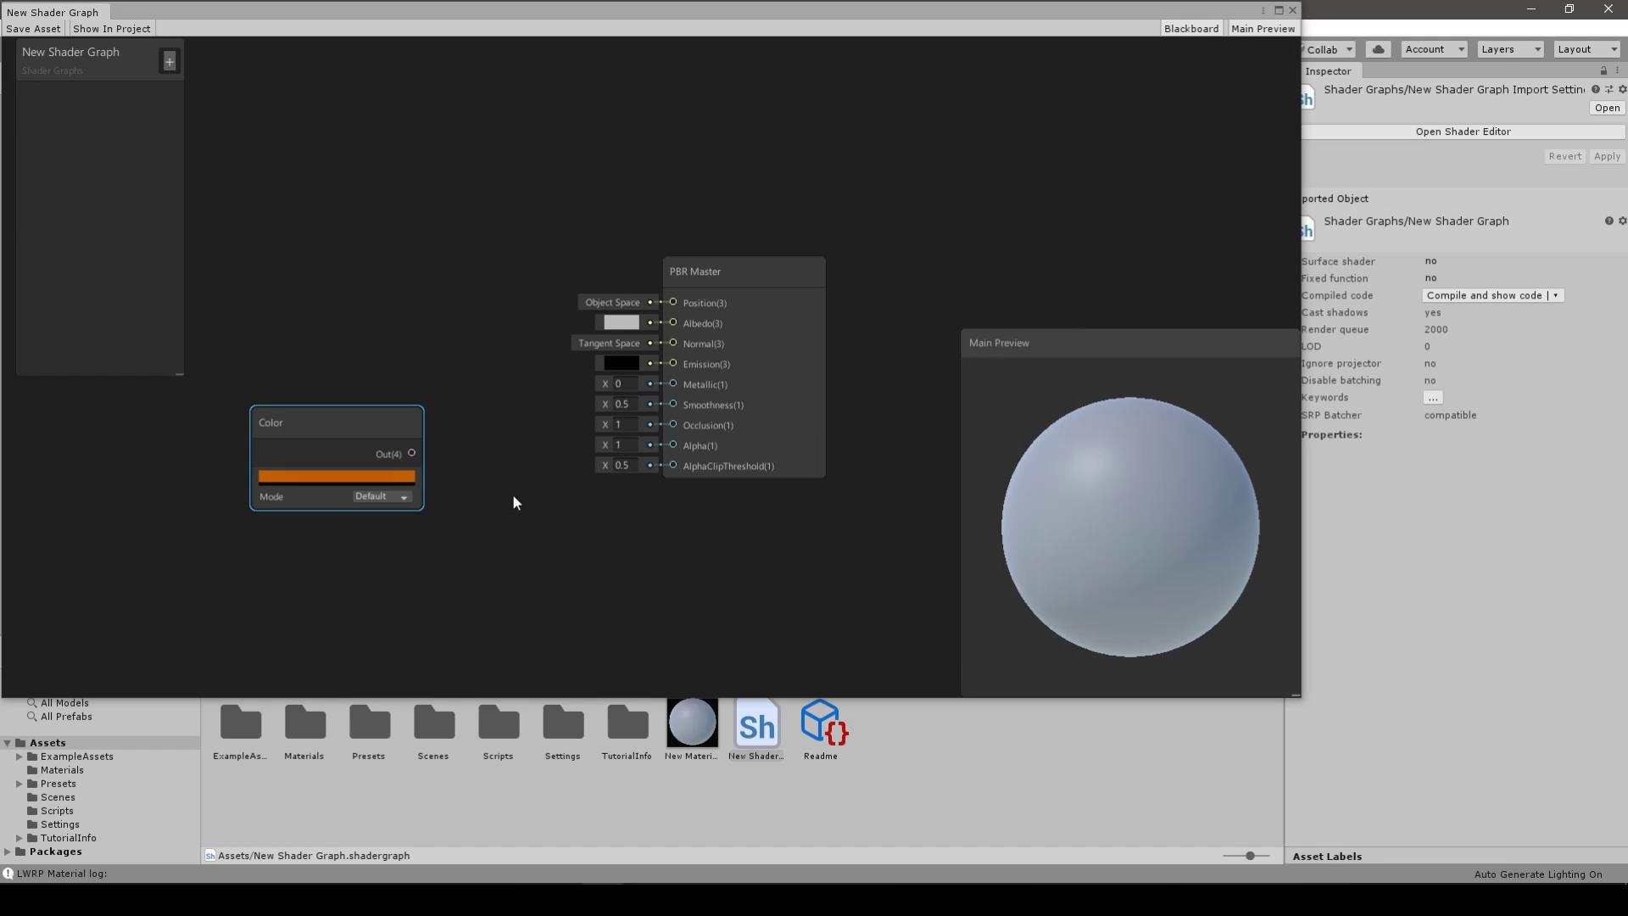
left_click_drag(412, 454, 671, 330)
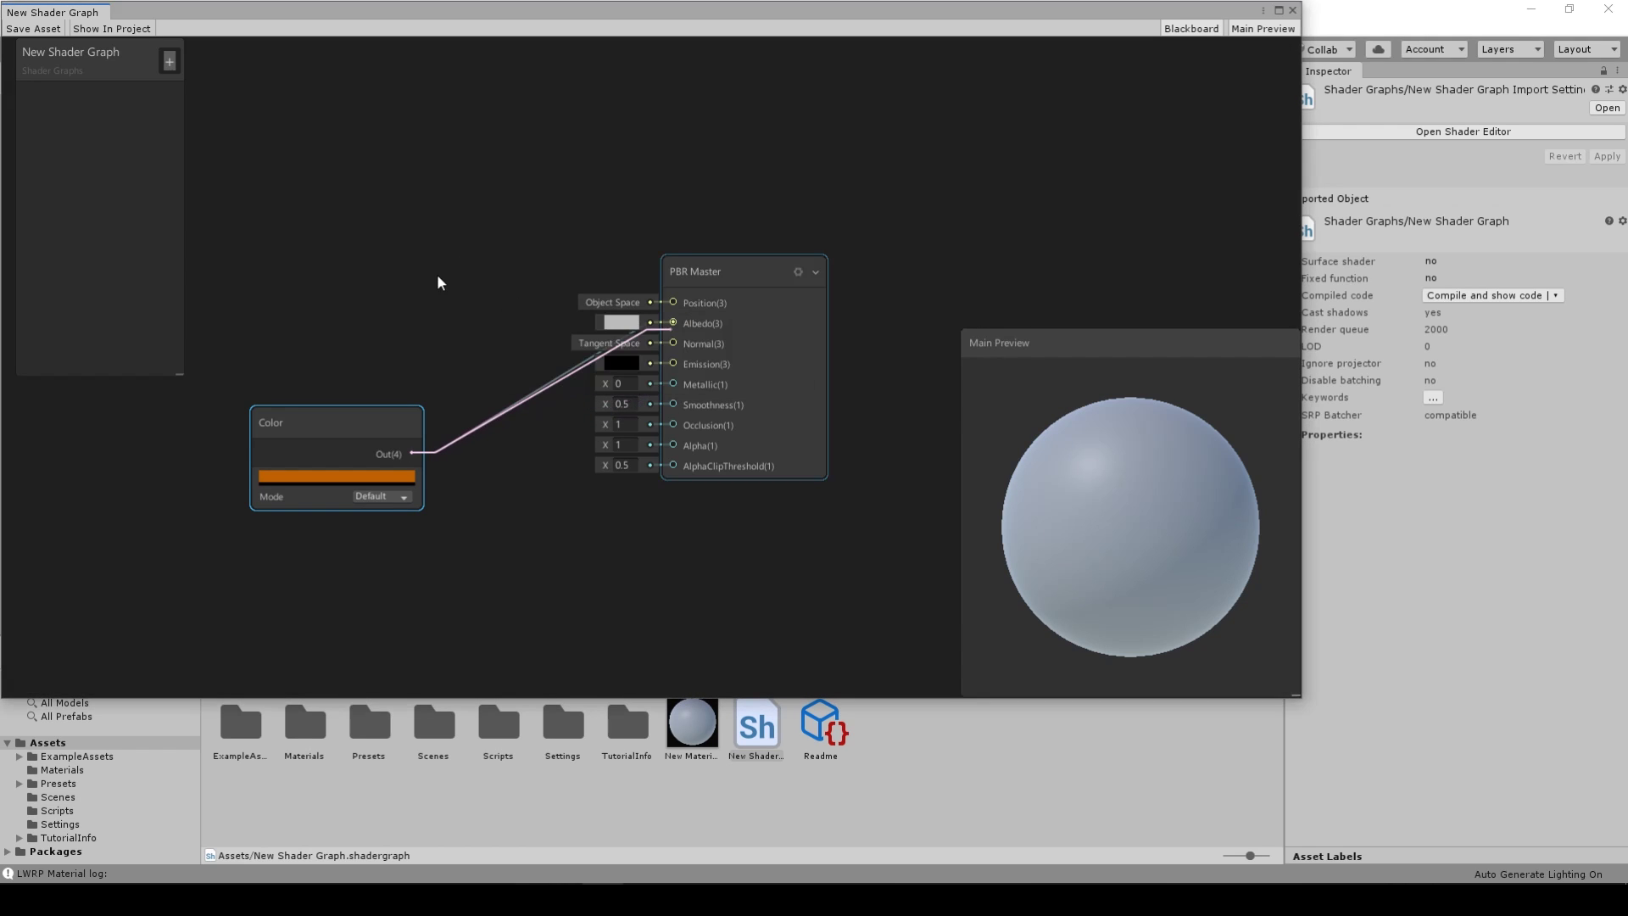
Step: Add a second Color node above the orange one
right_click(366, 148)
left_click(409, 150)
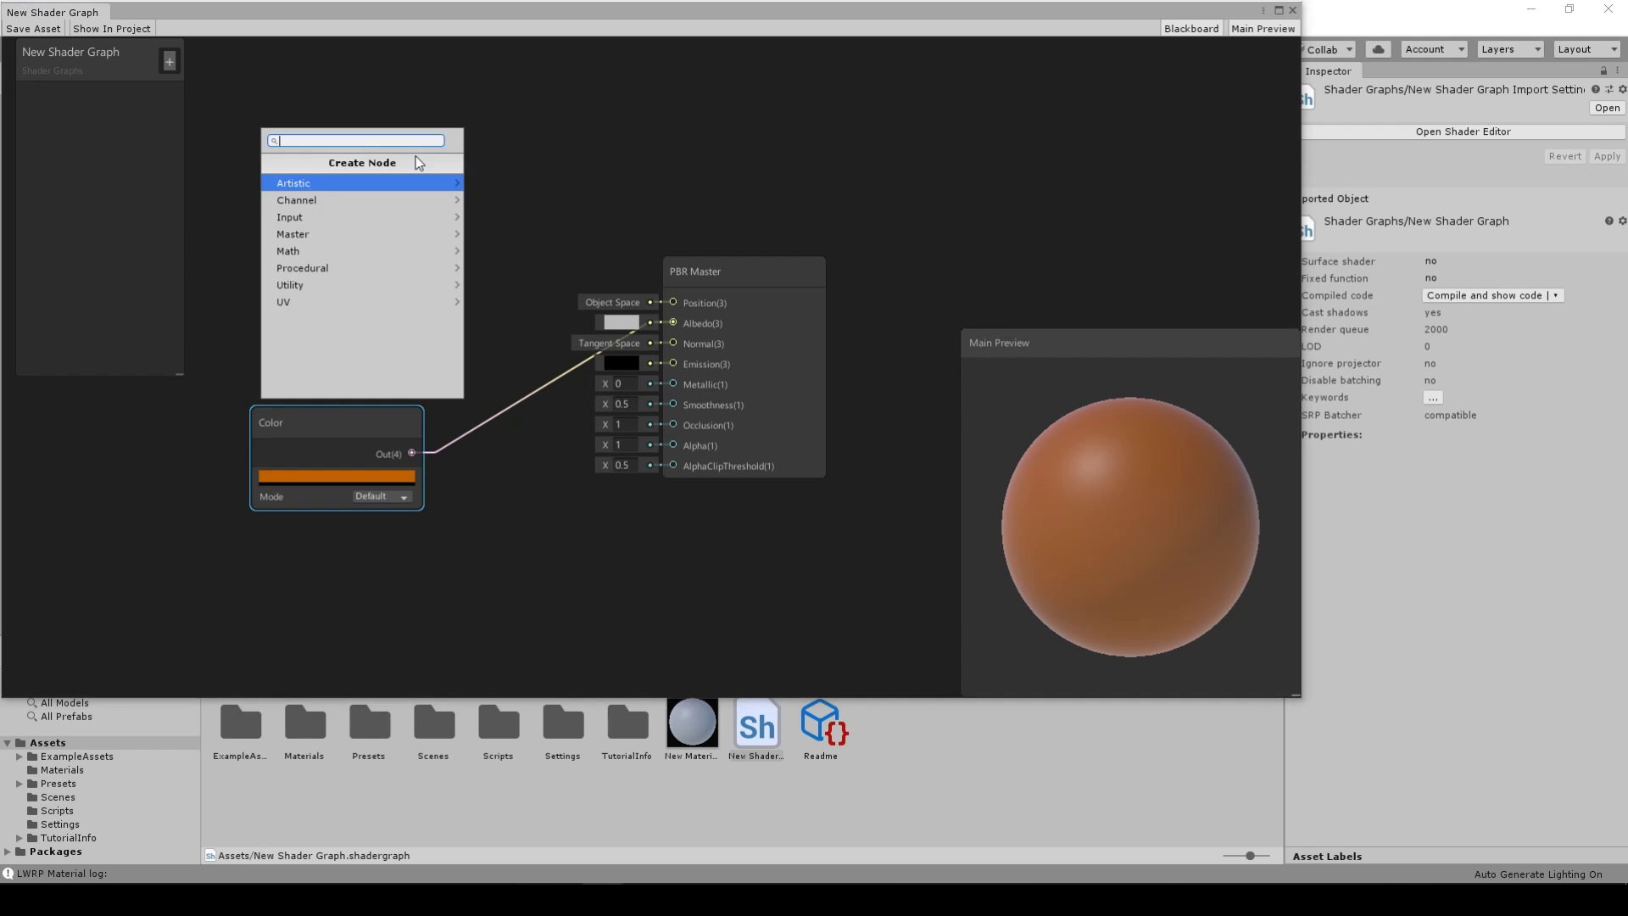
type("color")
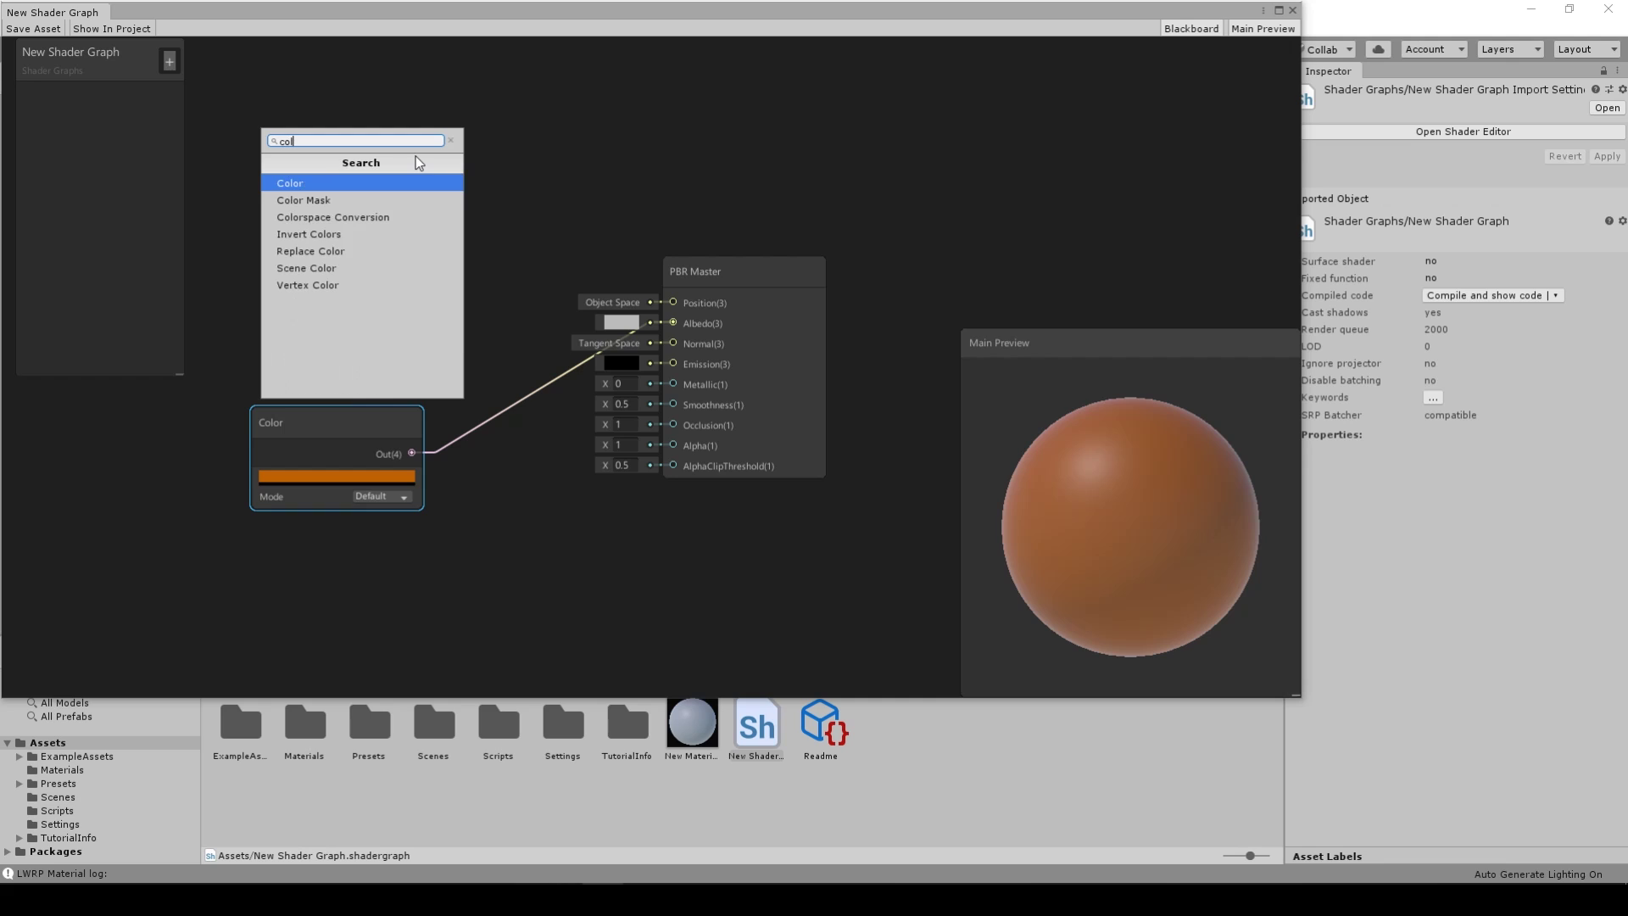
key("Return")
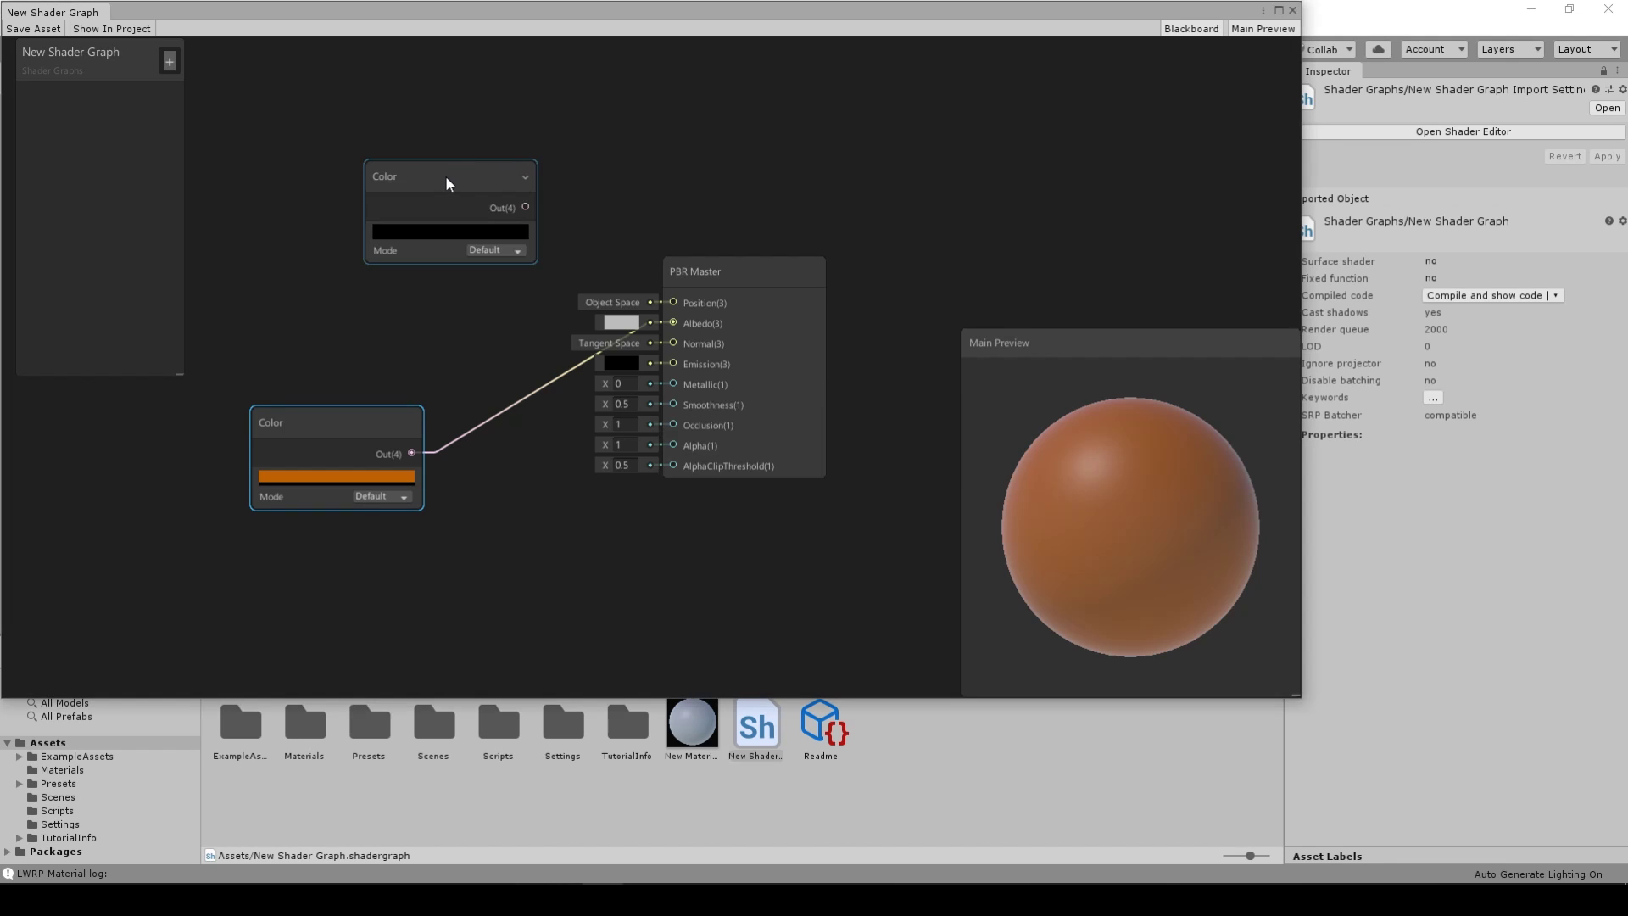
left_click_drag(471, 185, 369, 134)
Step: Add a Fresnel Effect node near the top of the graph
right_click(480, 116)
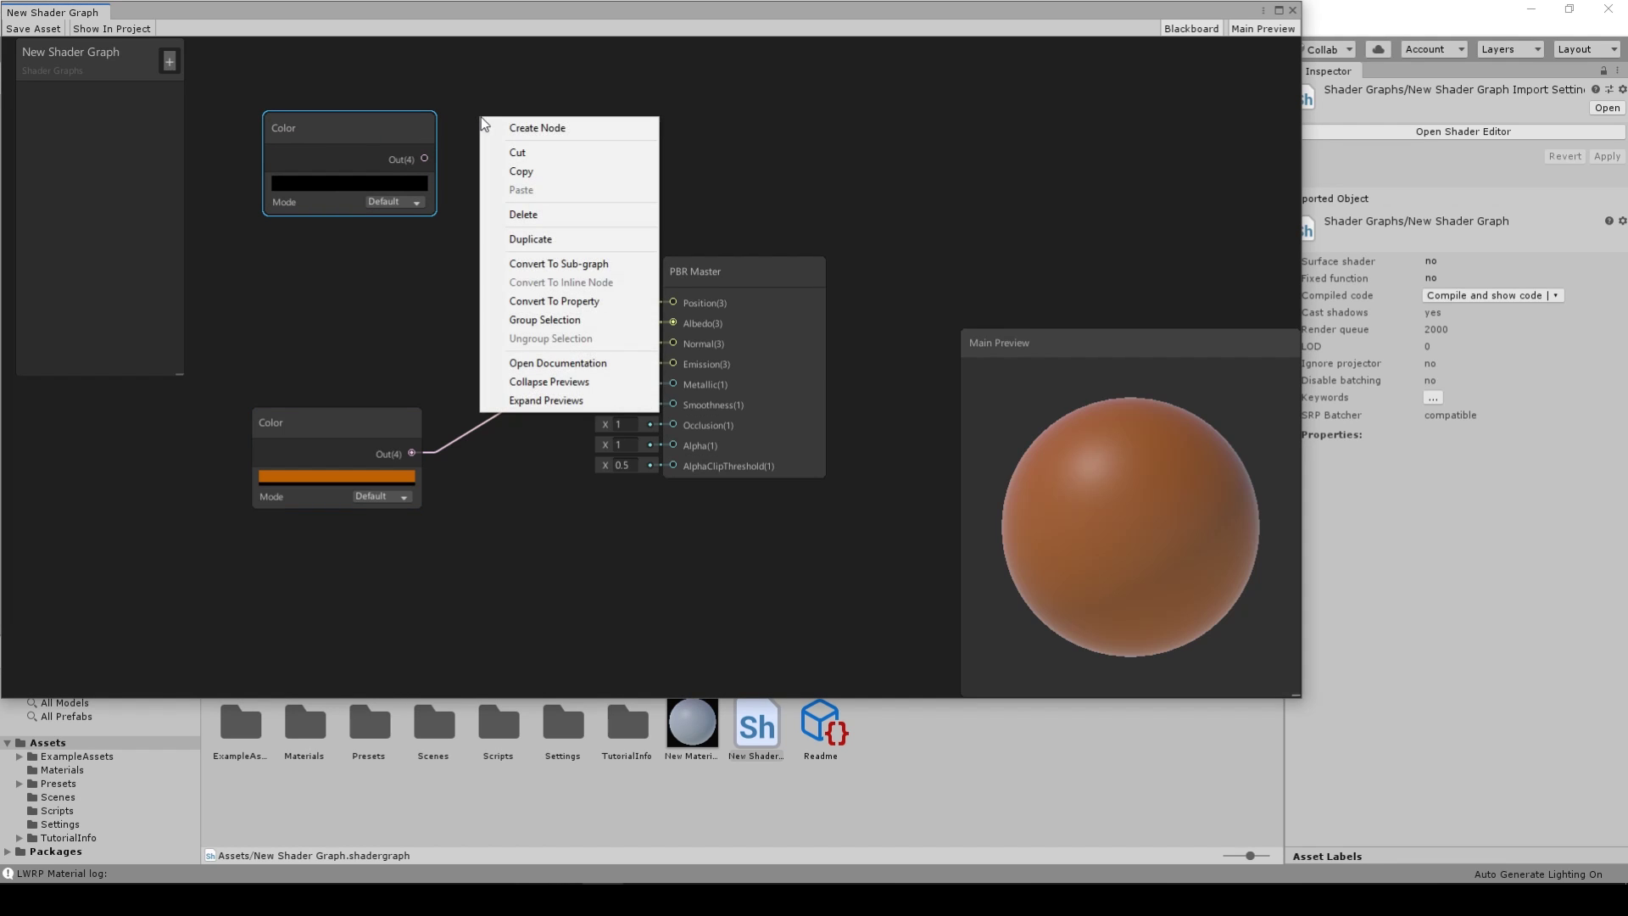
left_click(506, 127)
type("blend")
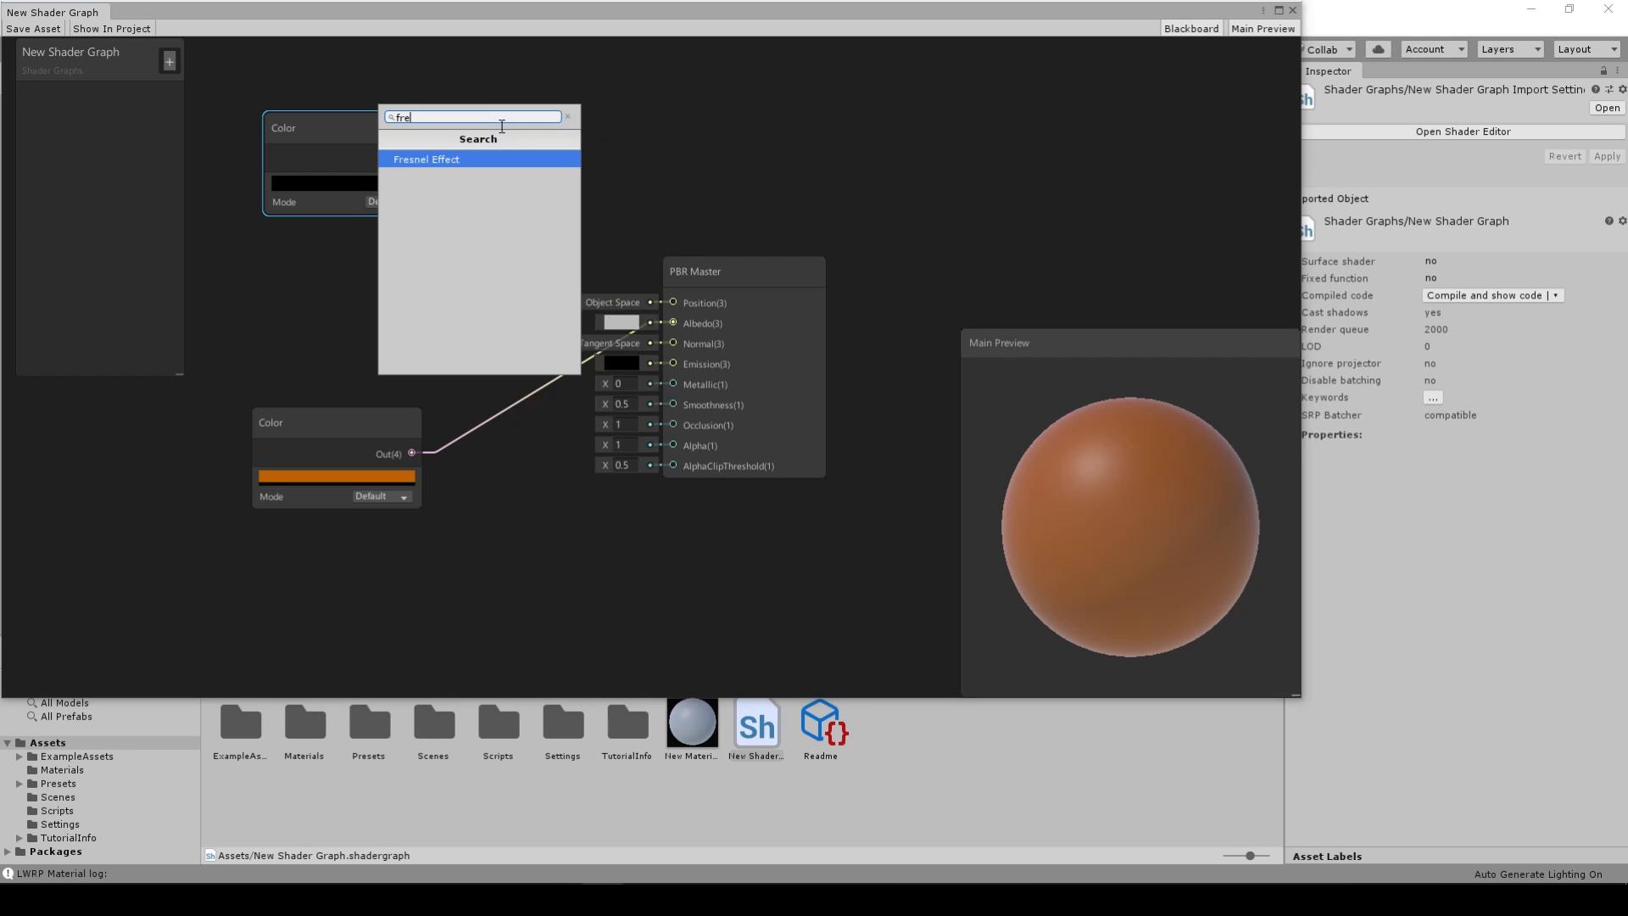
key("Return")
left_click_drag(568, 162, 583, 107)
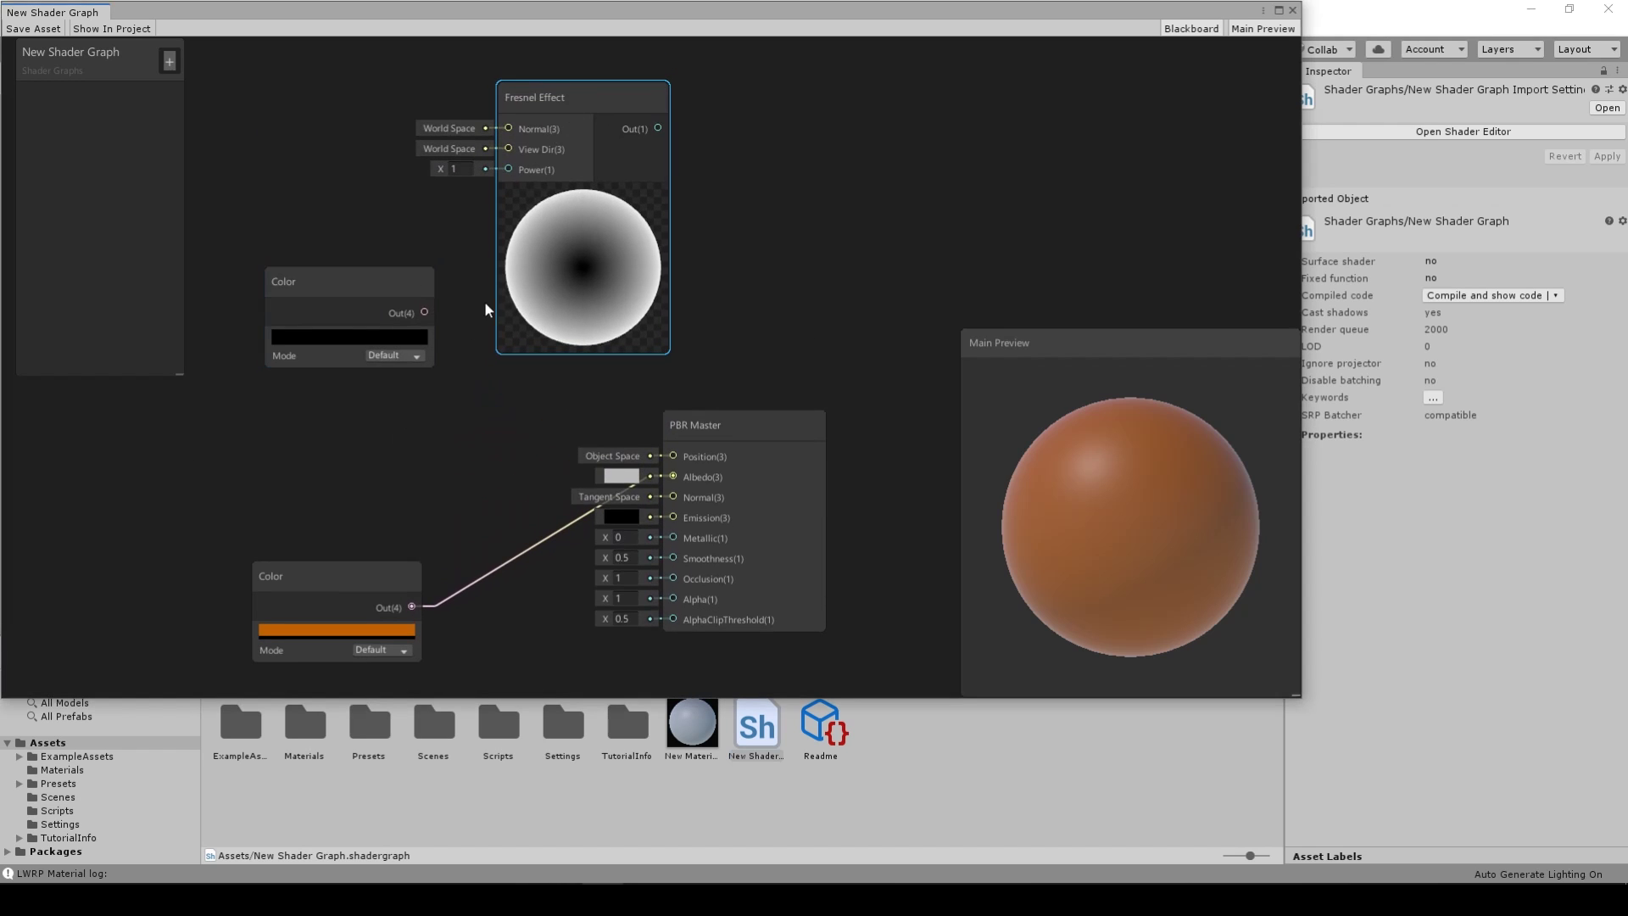
left_click(765, 202)
Step: Add a Multiply node beside it
right_click(765, 202)
left_click(822, 208)
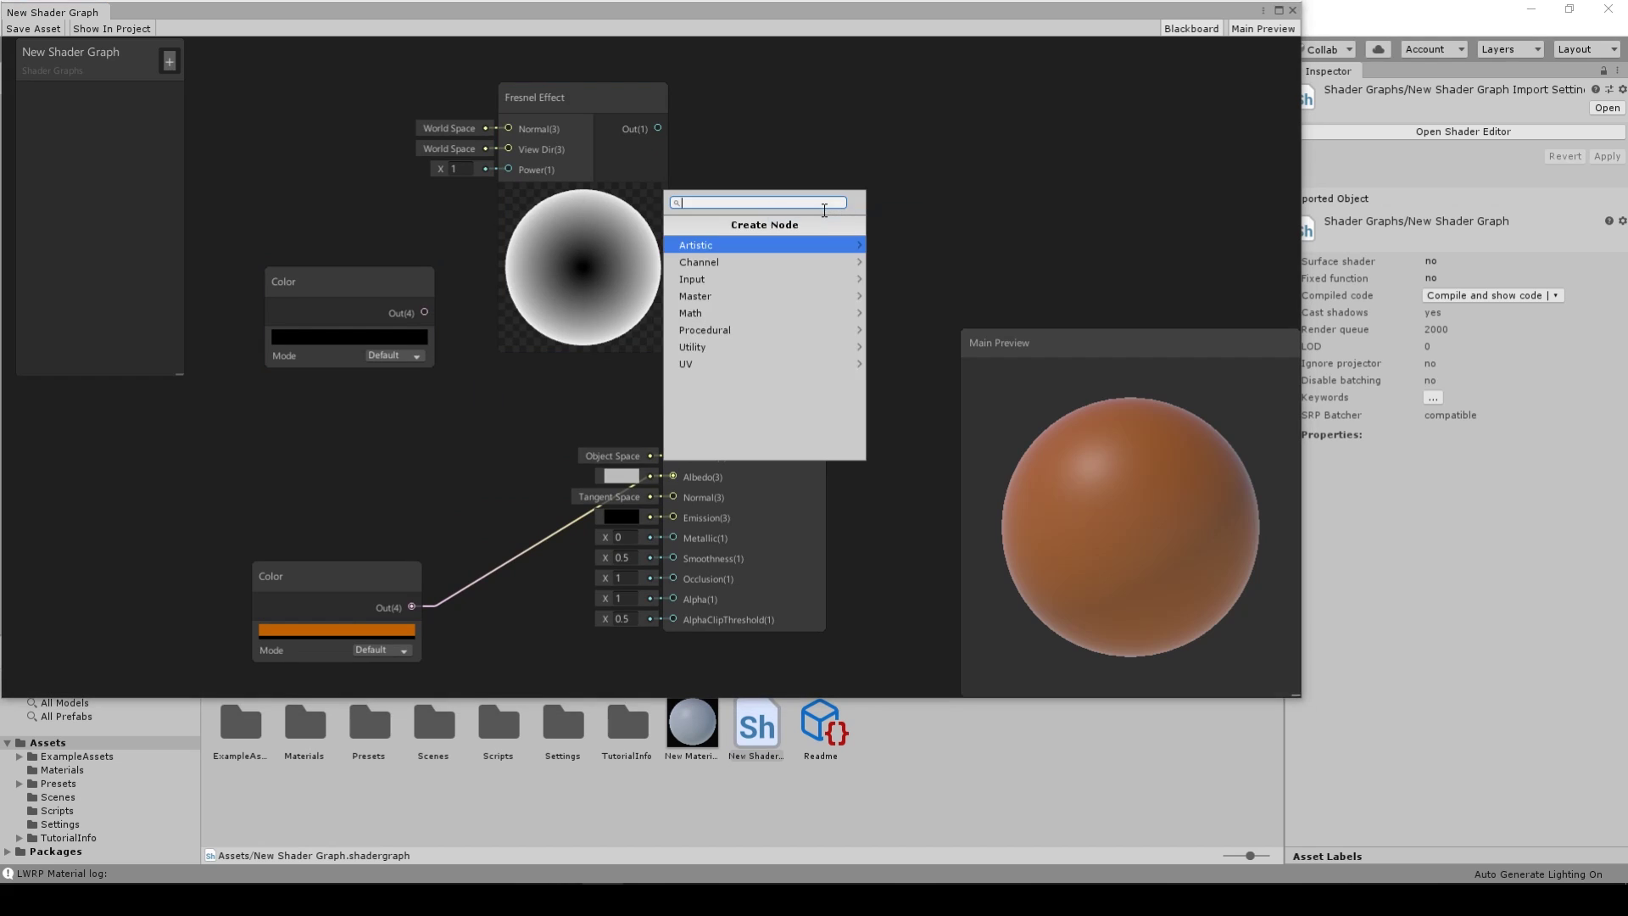
type("multiply")
key("Return")
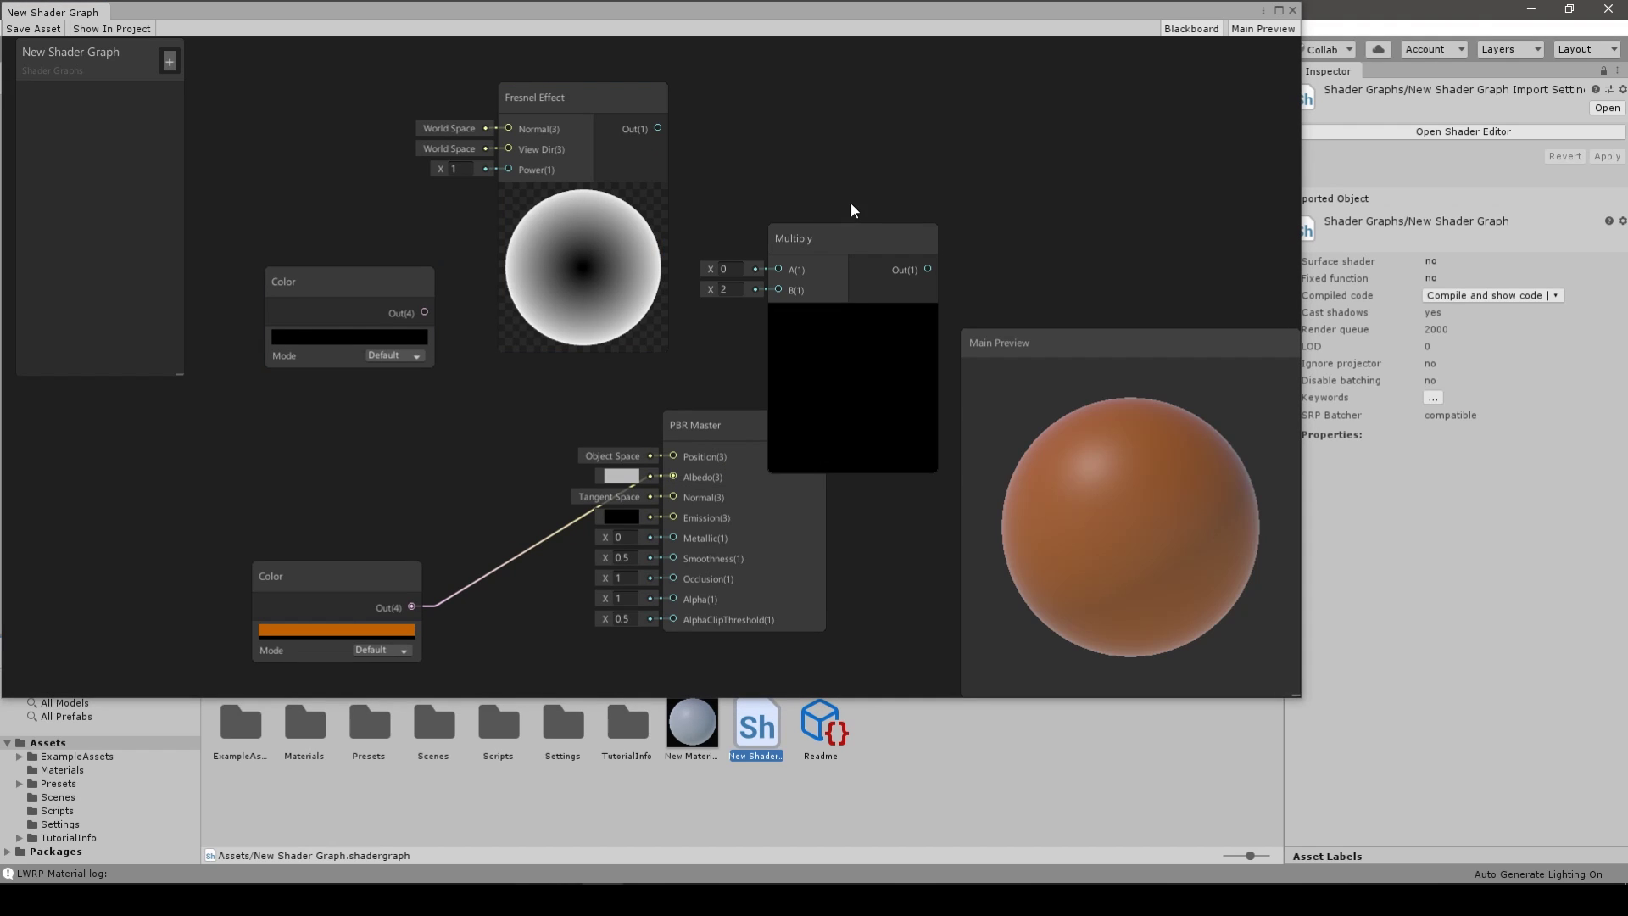
Step: Wire the top Color node into Multiply input A and the Fresnel into input B
left_click_drag(831, 230, 836, 130)
left_click_drag(424, 312, 780, 168)
left_click_drag(660, 129, 774, 188)
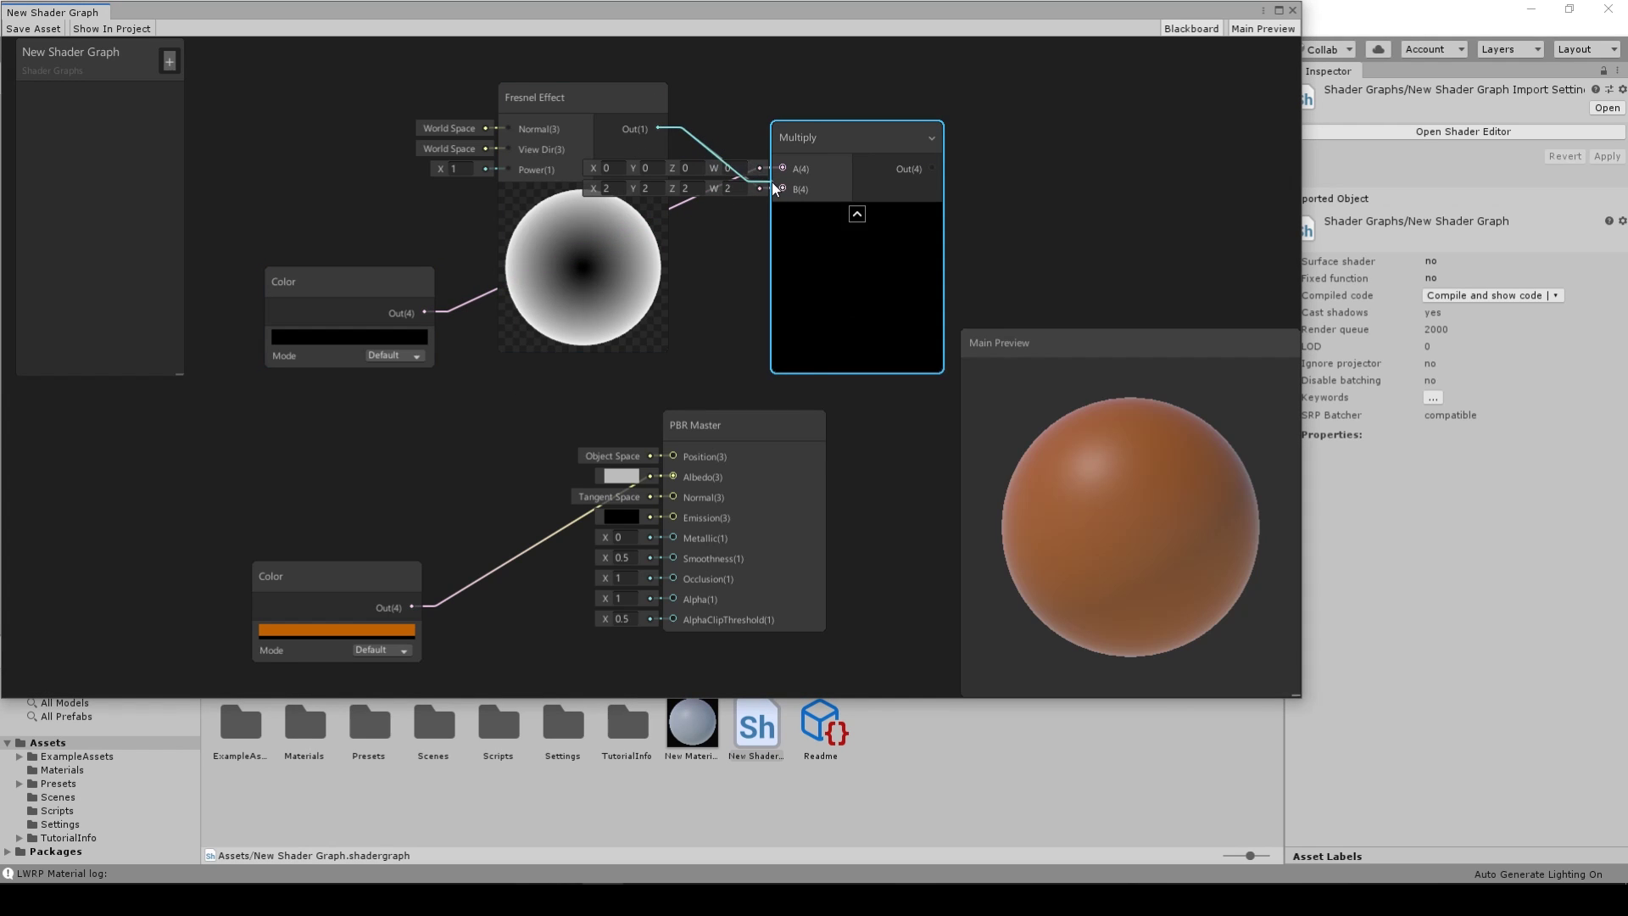
Step: Make that Color HDR red at intensity 1.5 and connect Multiply to Emission
left_click(273, 337)
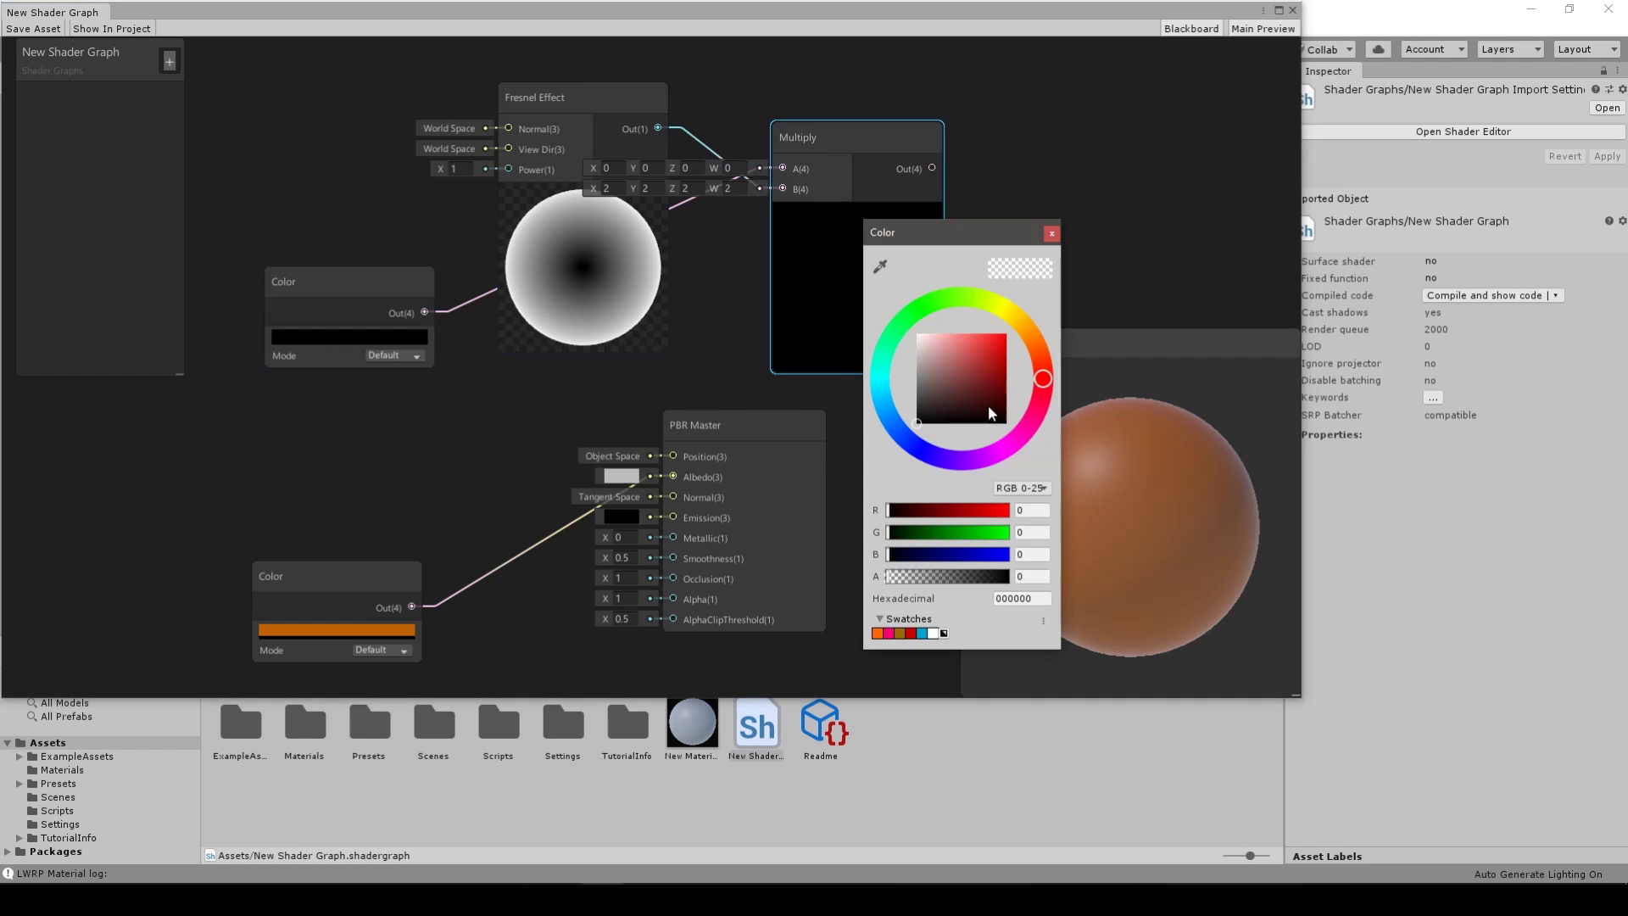
left_click_drag(990, 414, 1146, 221)
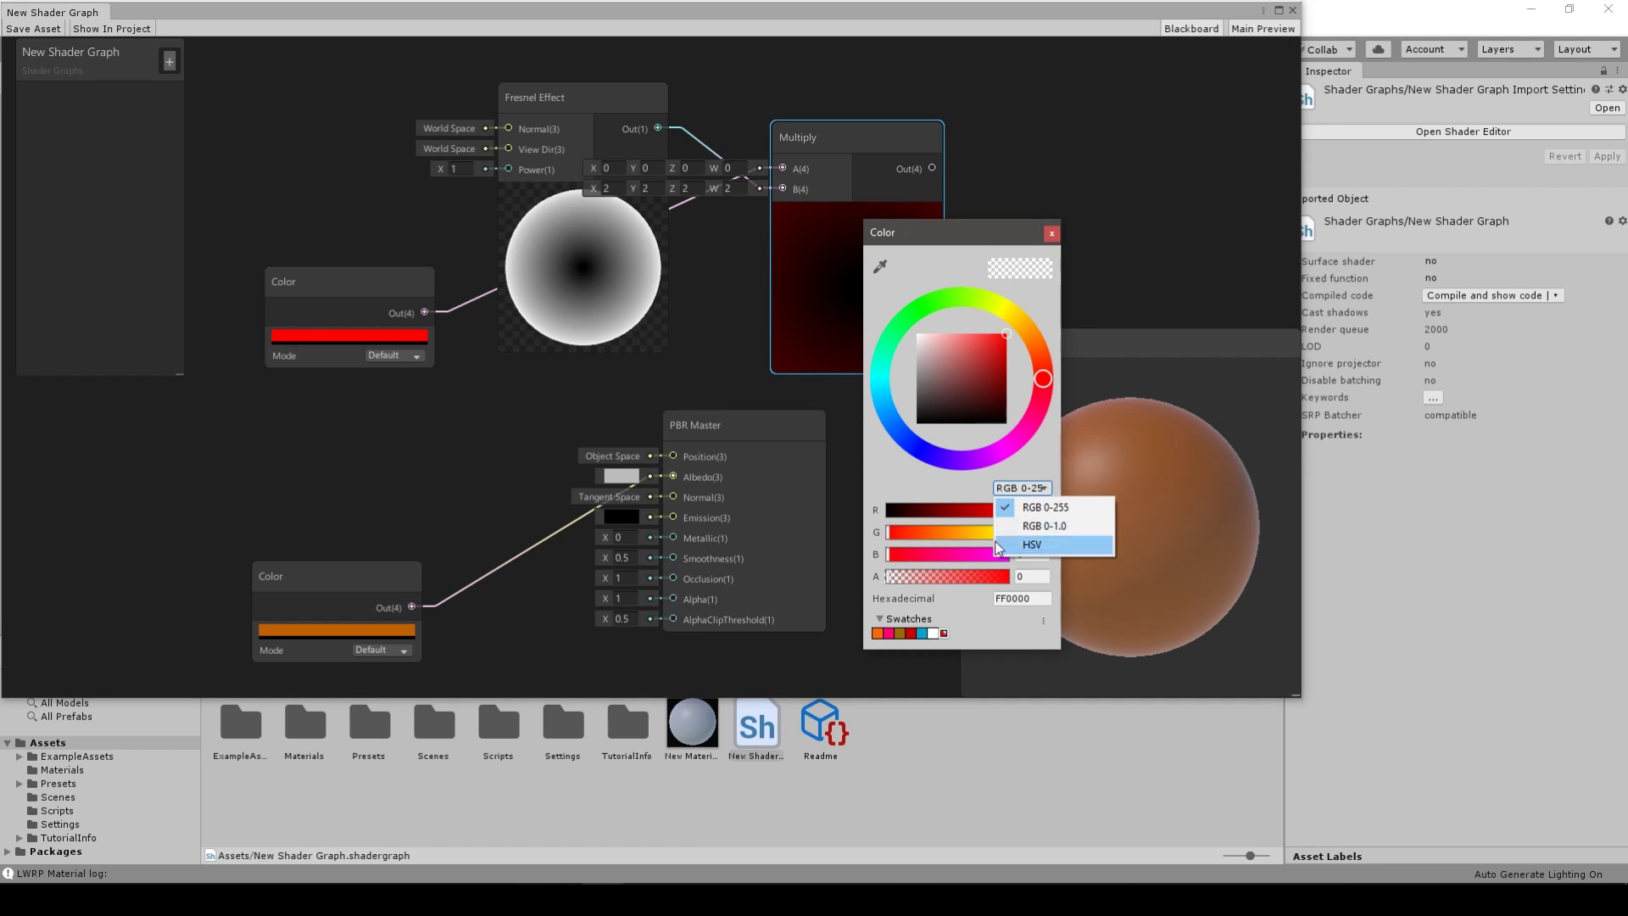
left_click(401, 341)
left_click(404, 356)
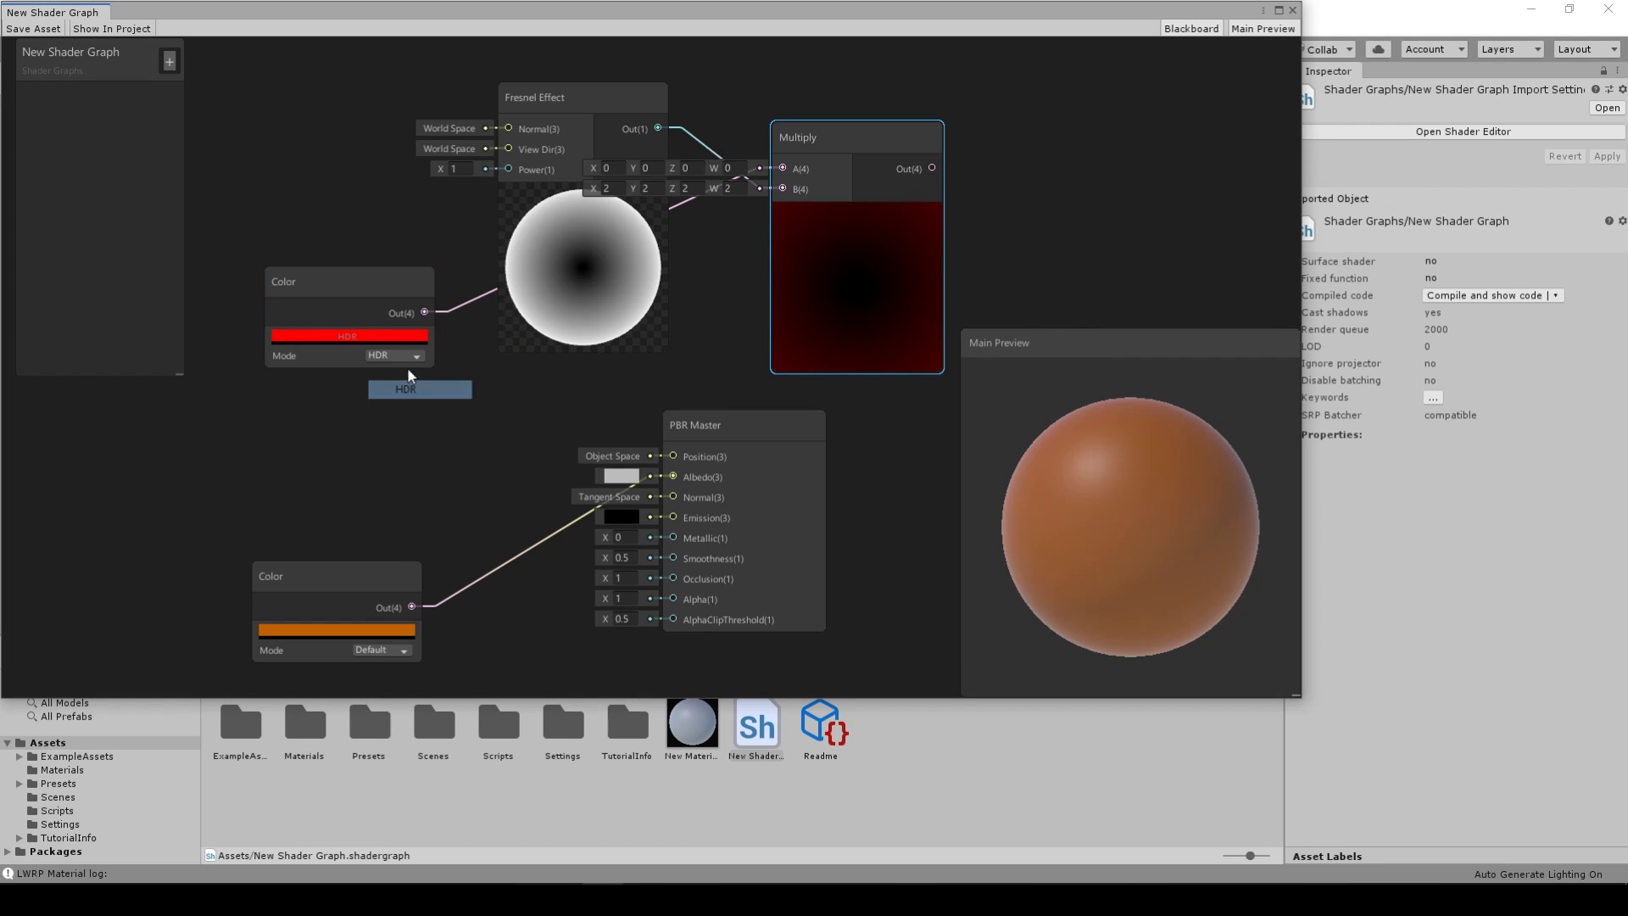
left_click(406, 387)
left_click(395, 336)
left_click_drag(964, 605, 971, 605)
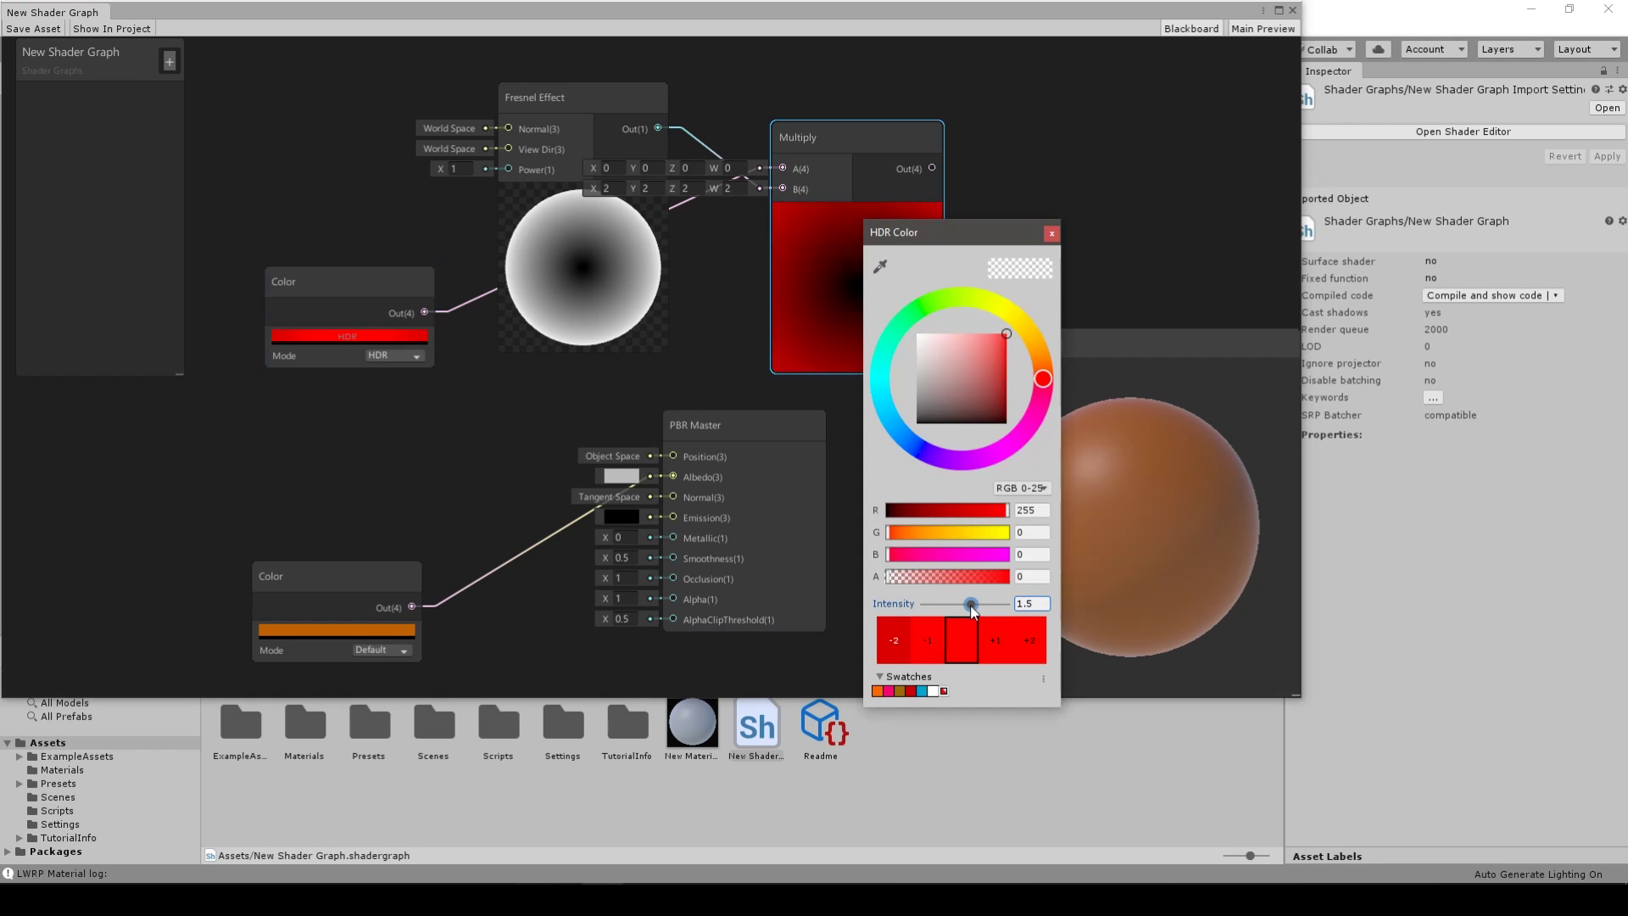
left_click(1052, 234)
left_click_drag(931, 168, 672, 517)
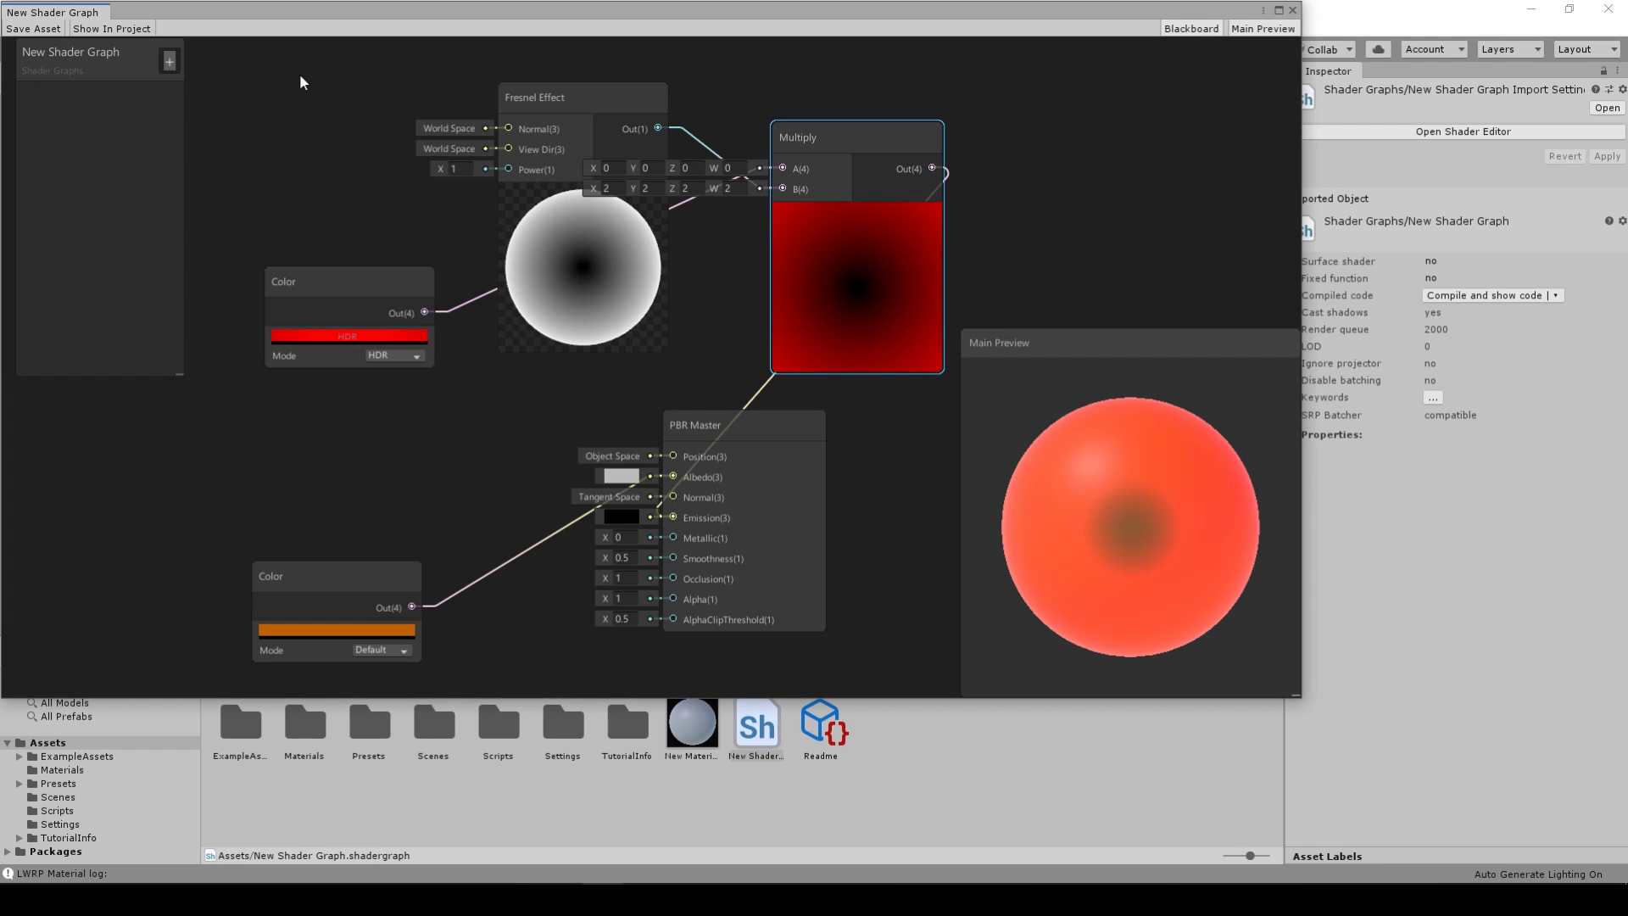
Step: Change the albedo Color node to bright yellow FFDC00
left_click(364, 629)
left_click(1004, 335)
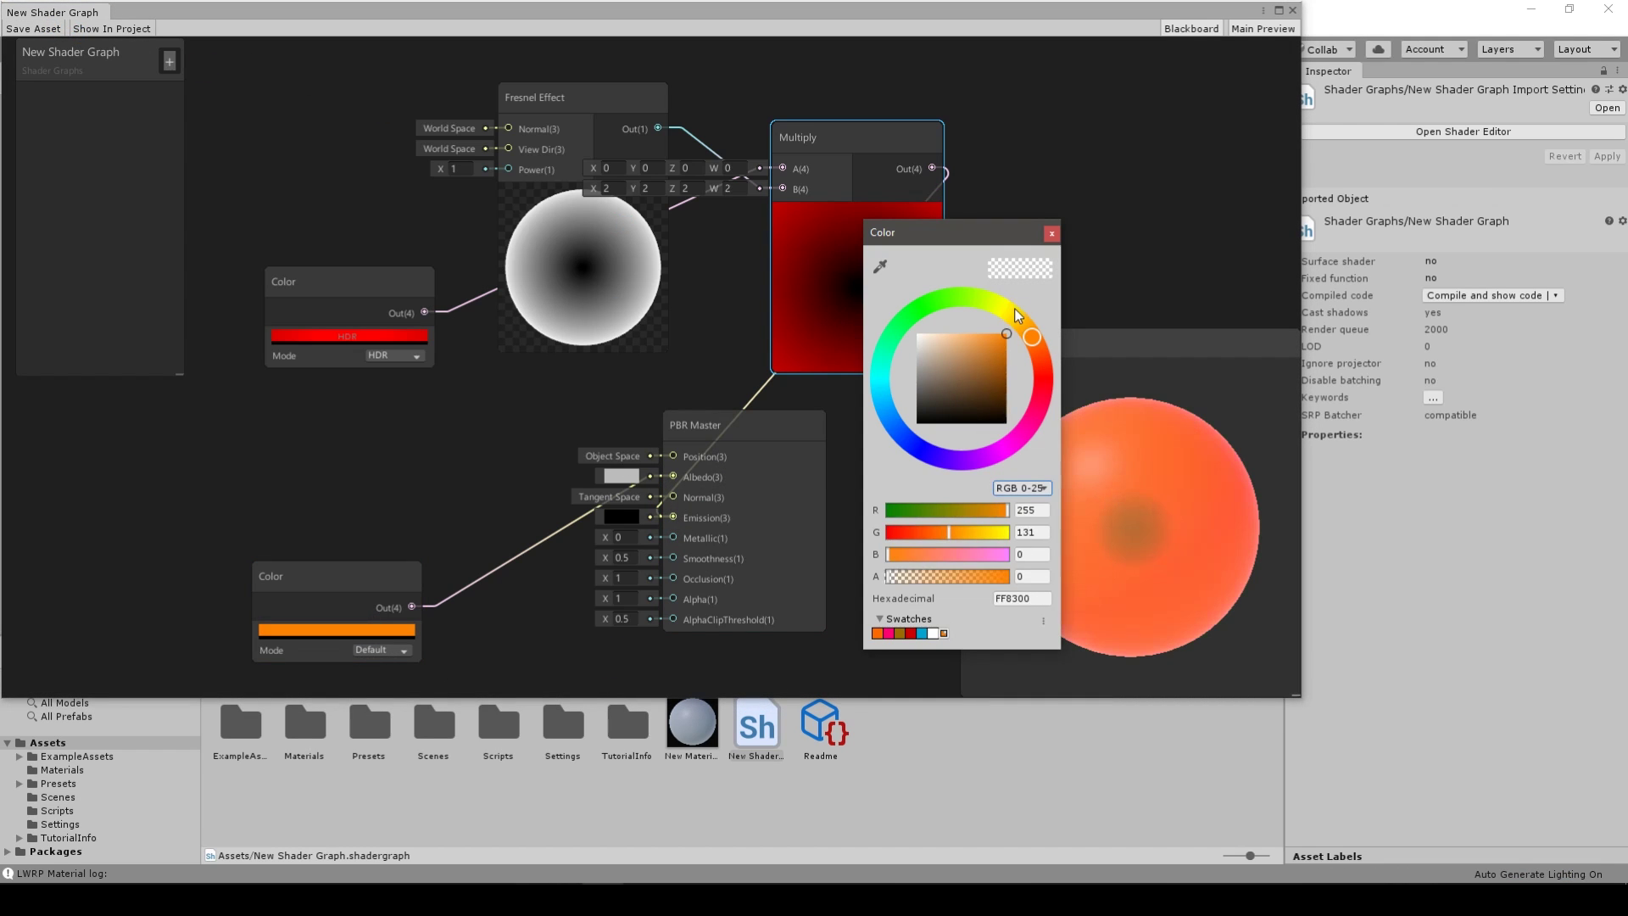
left_click(1014, 312)
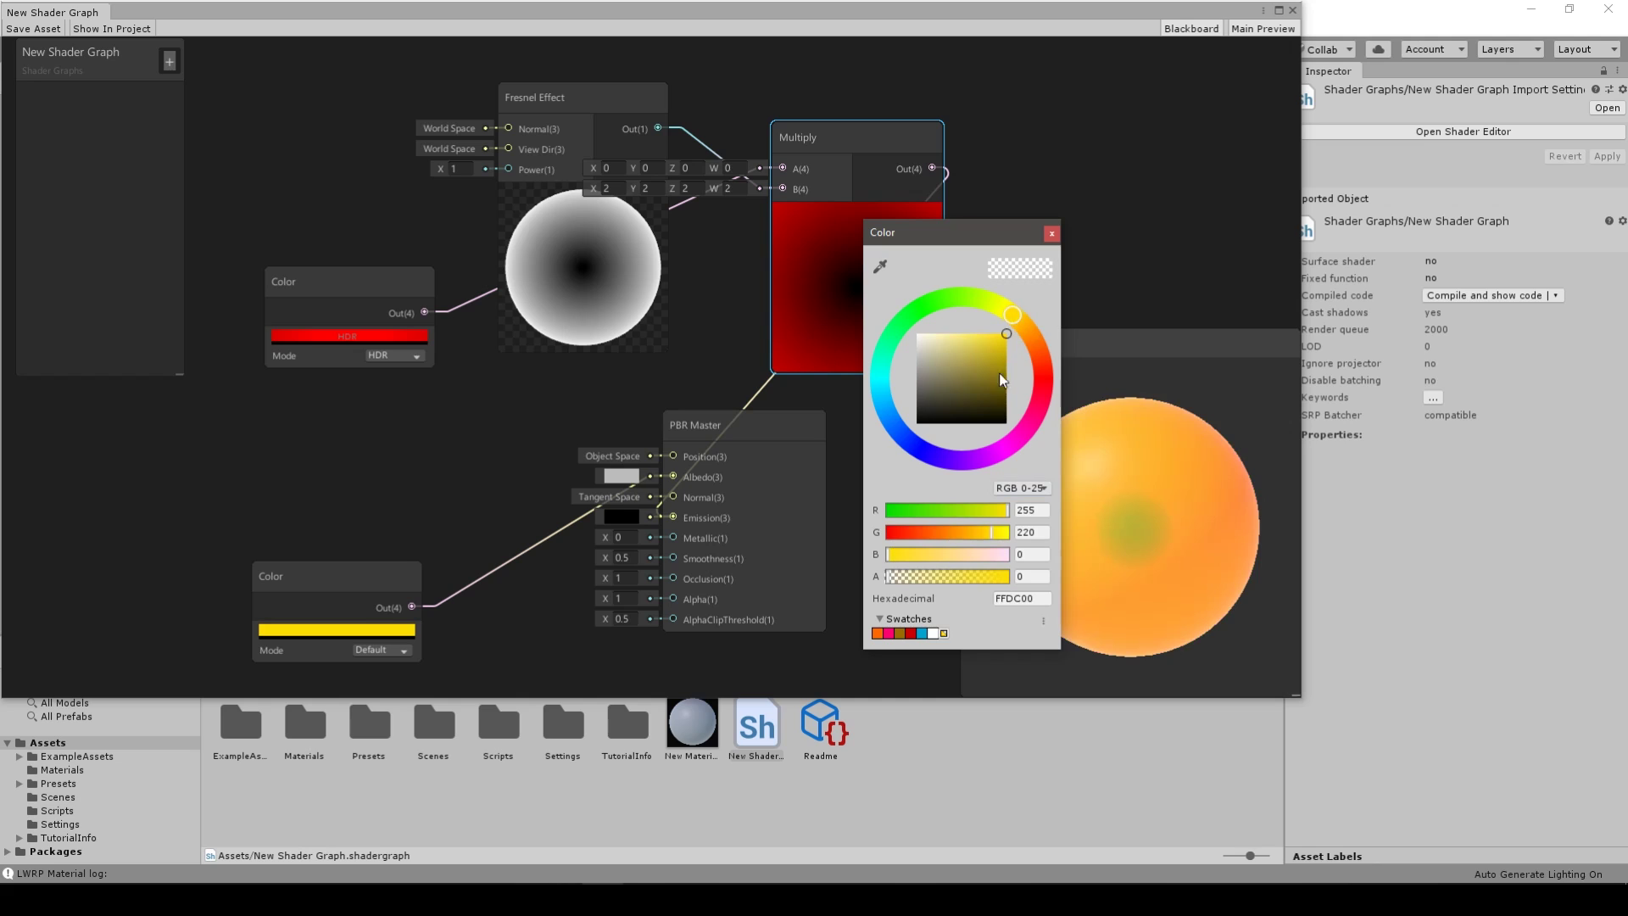
left_click(1052, 234)
Step: Switch the yellow colour to HDR at intensity 0.4, then save and close the graph
left_click(399, 648)
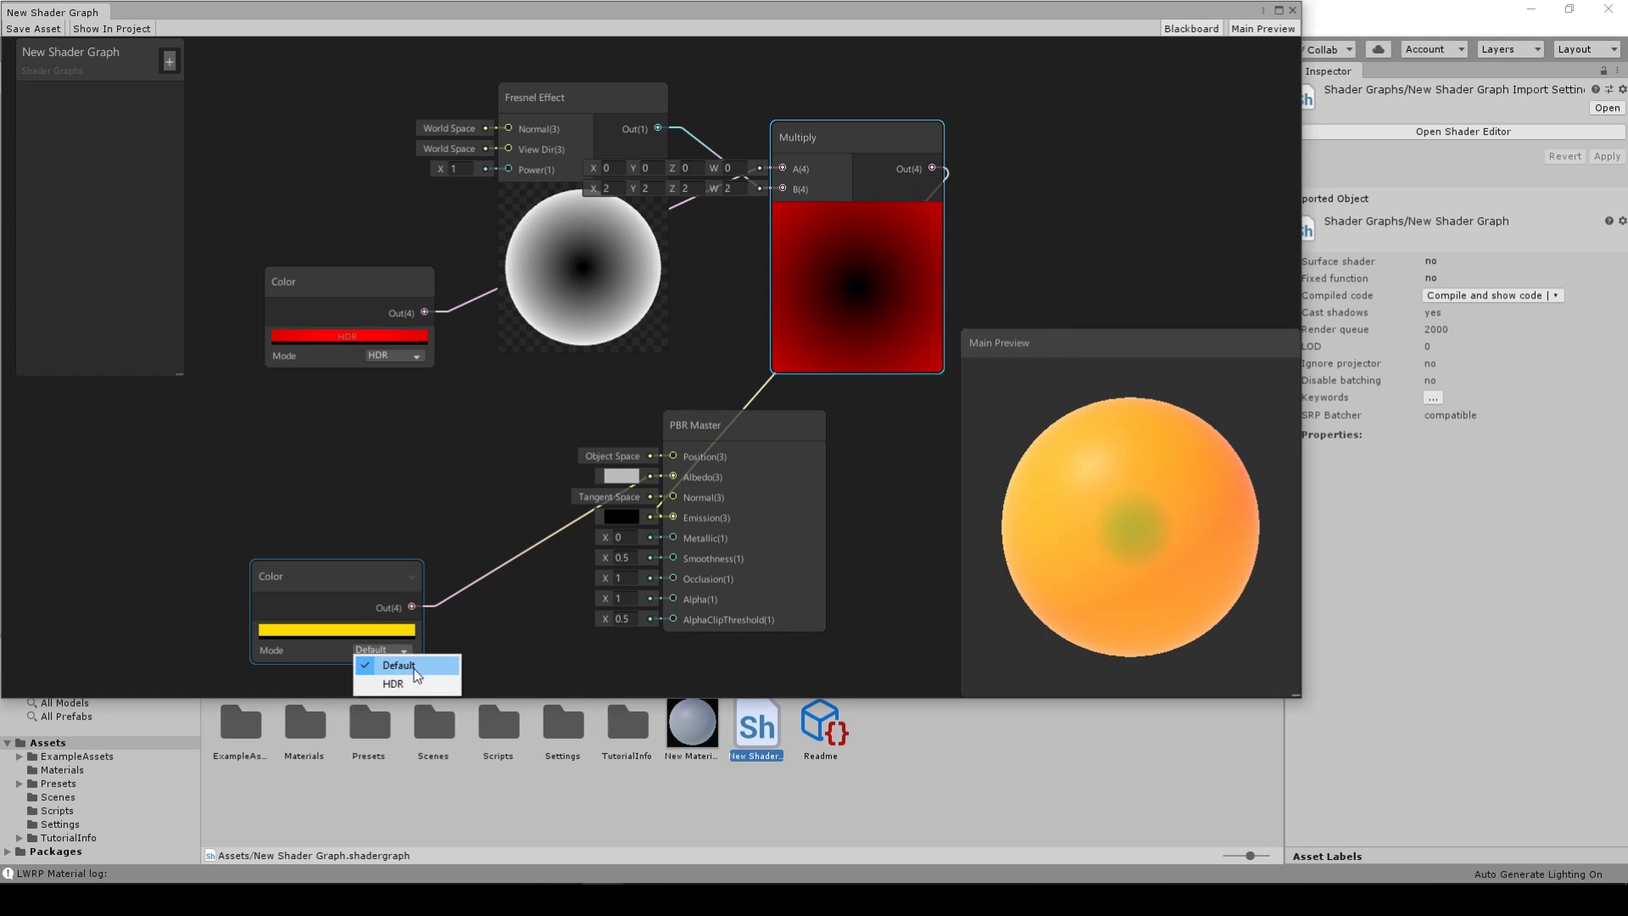
left_click(410, 678)
left_click(386, 632)
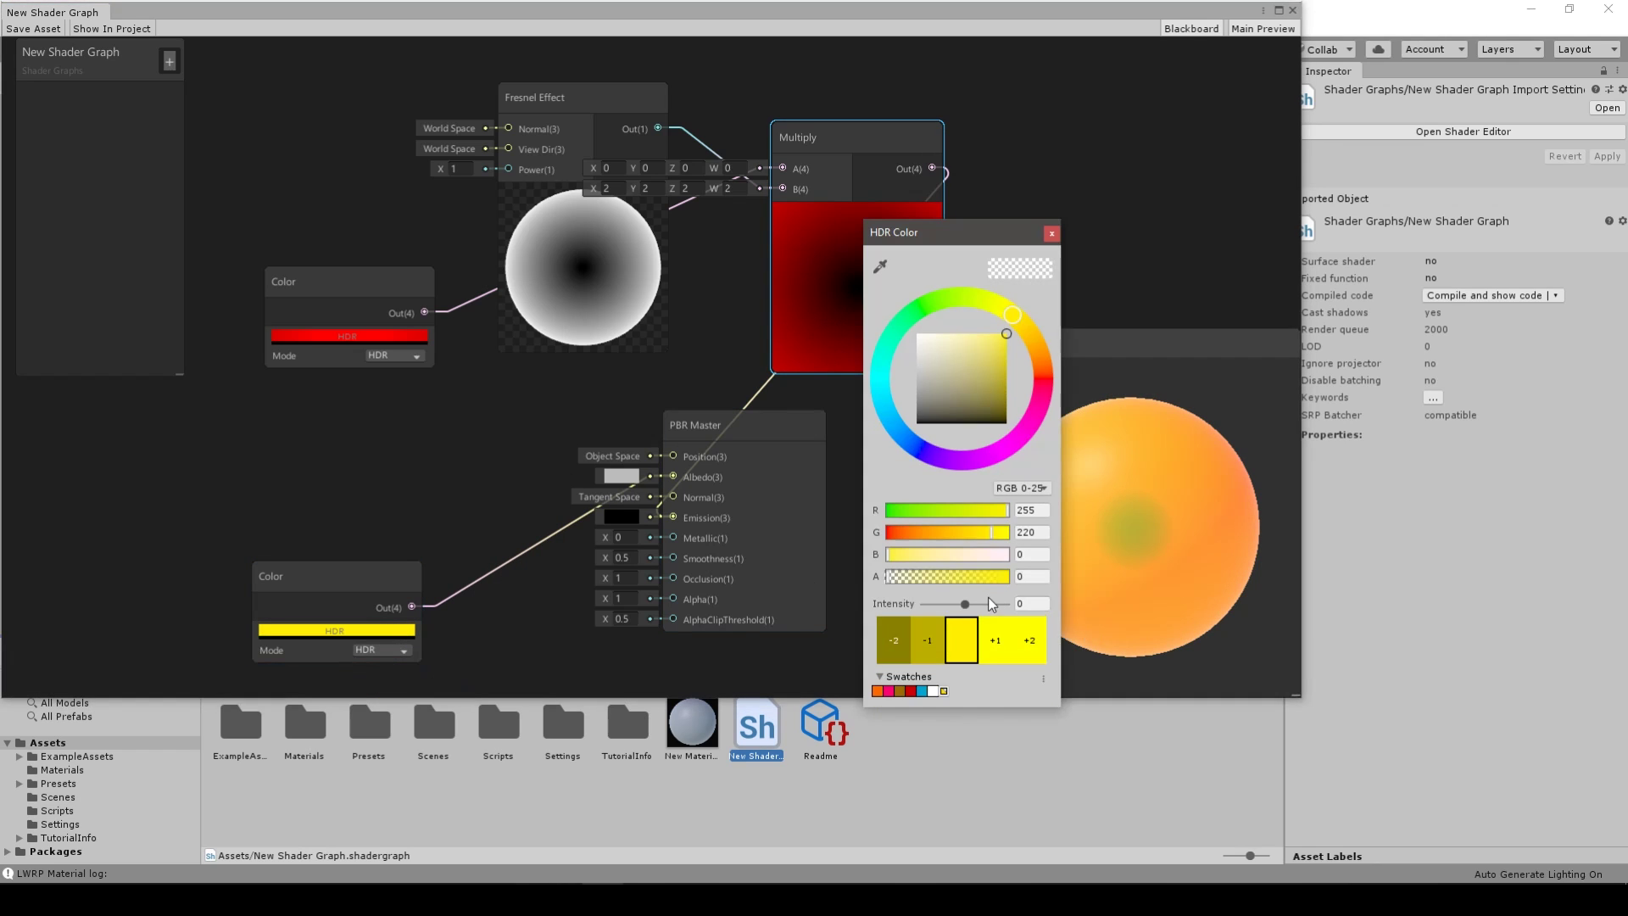
left_click_drag(966, 604, 966, 603)
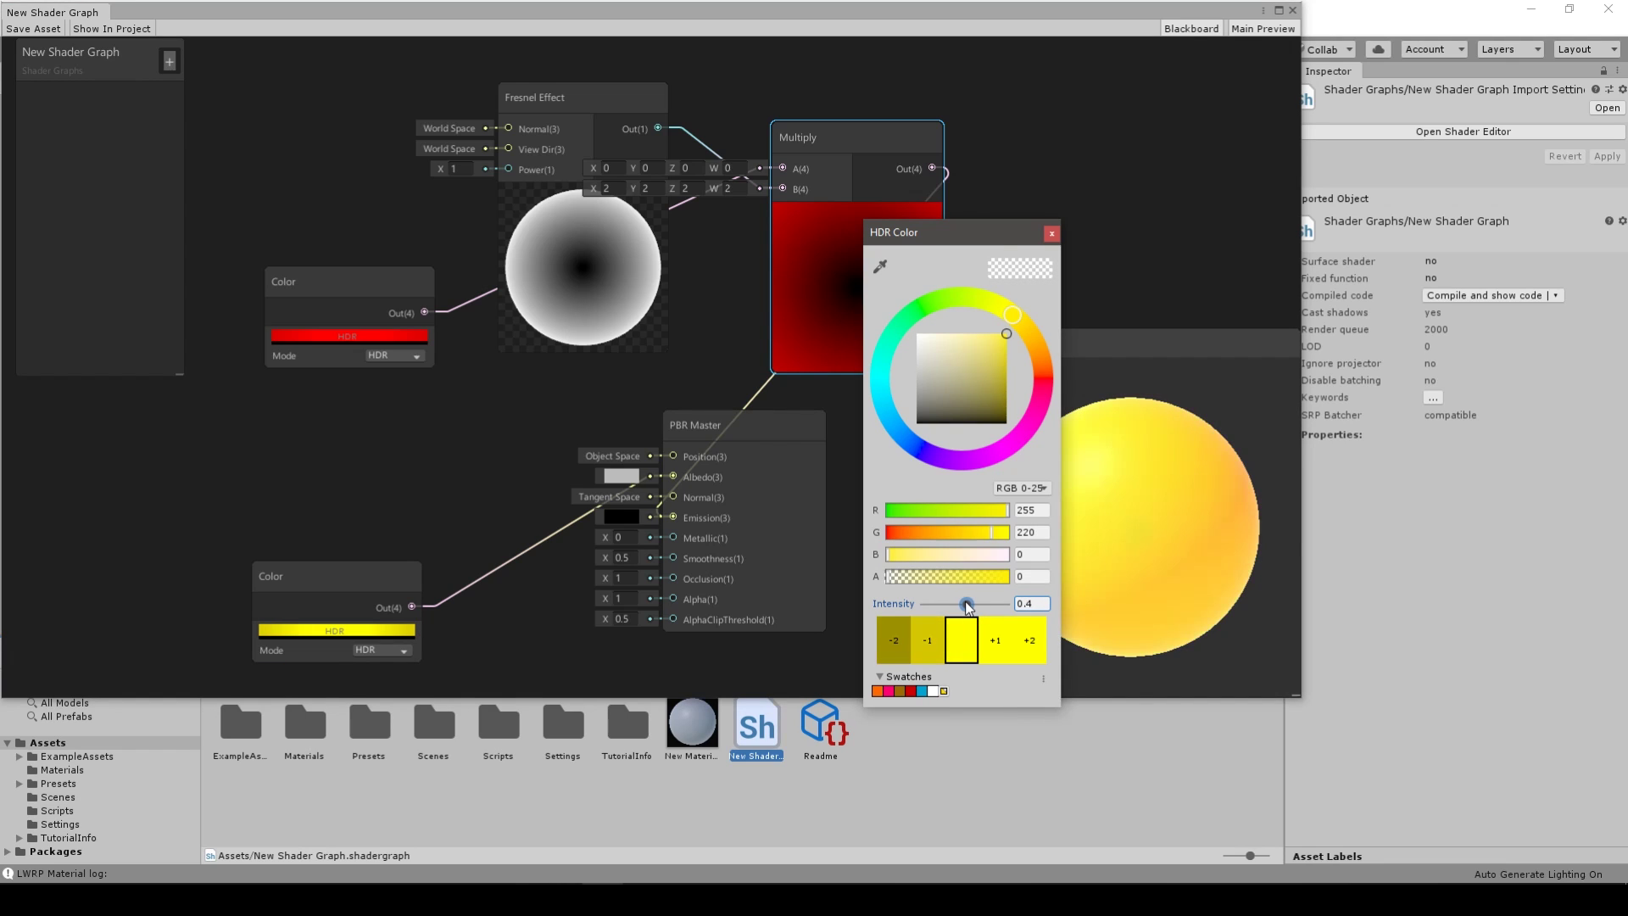
left_click(1056, 228)
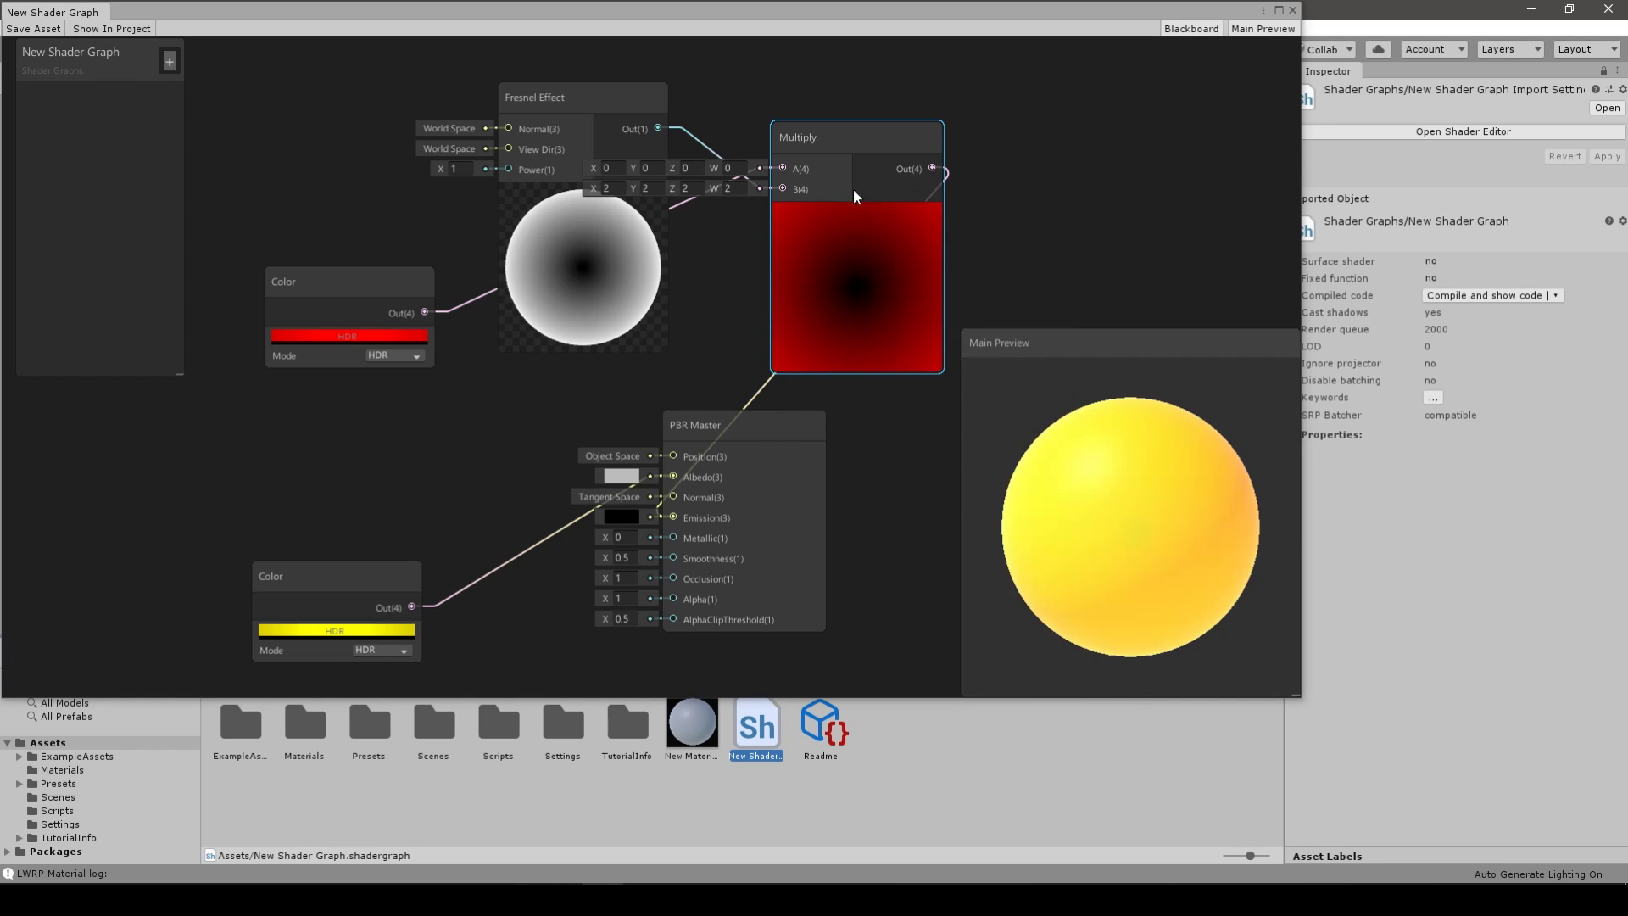
left_click(34, 29)
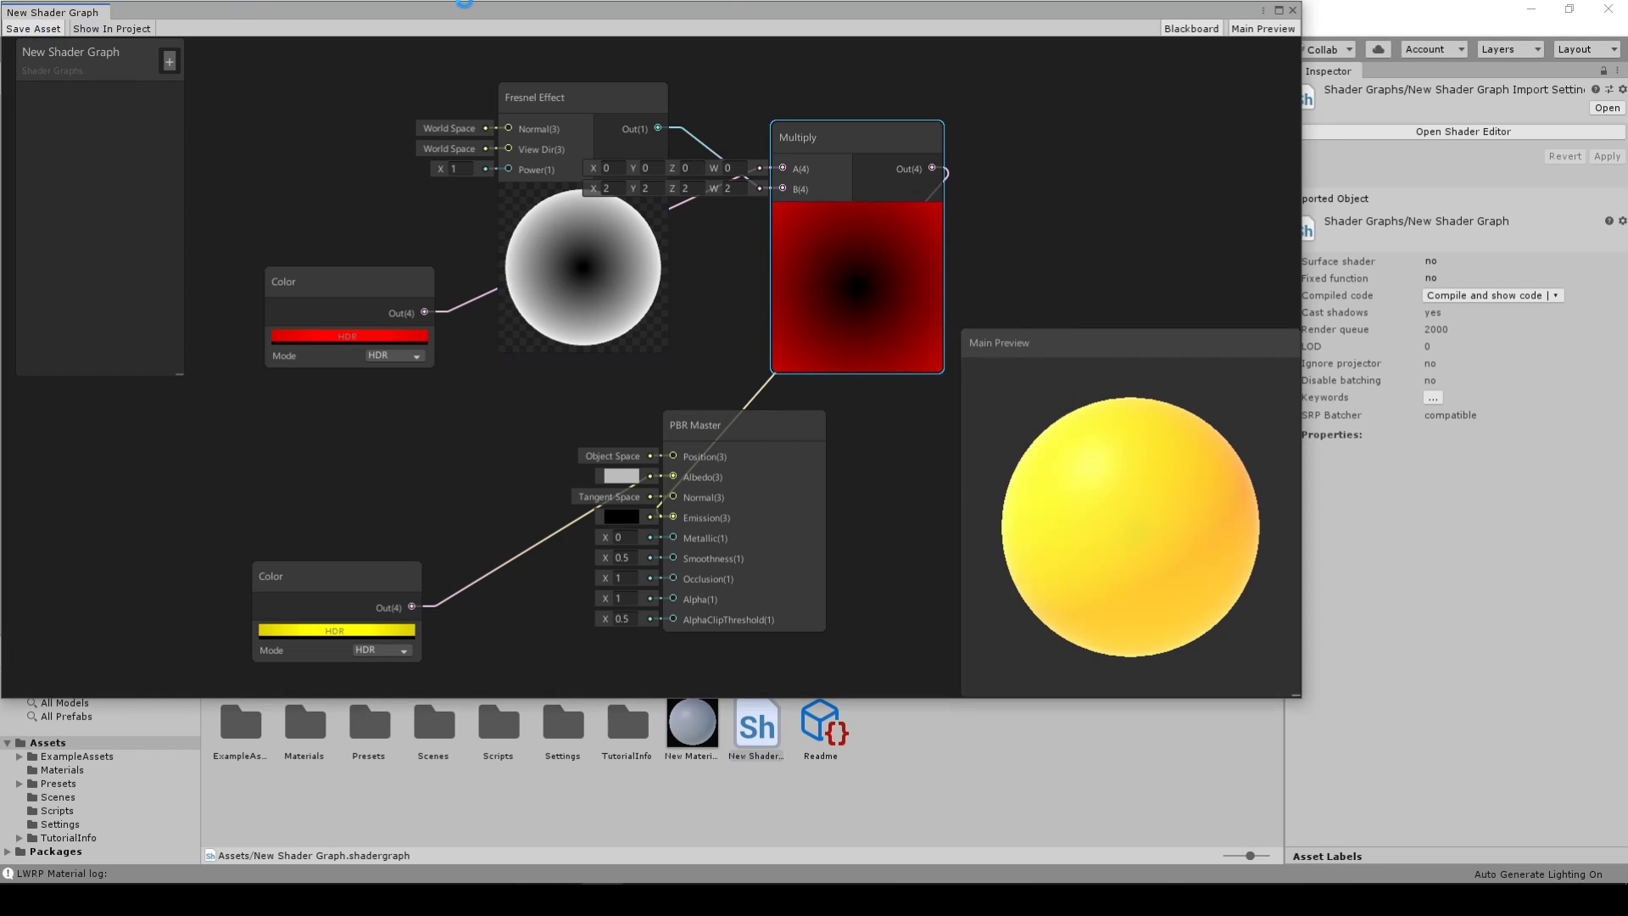
left_click(1292, 10)
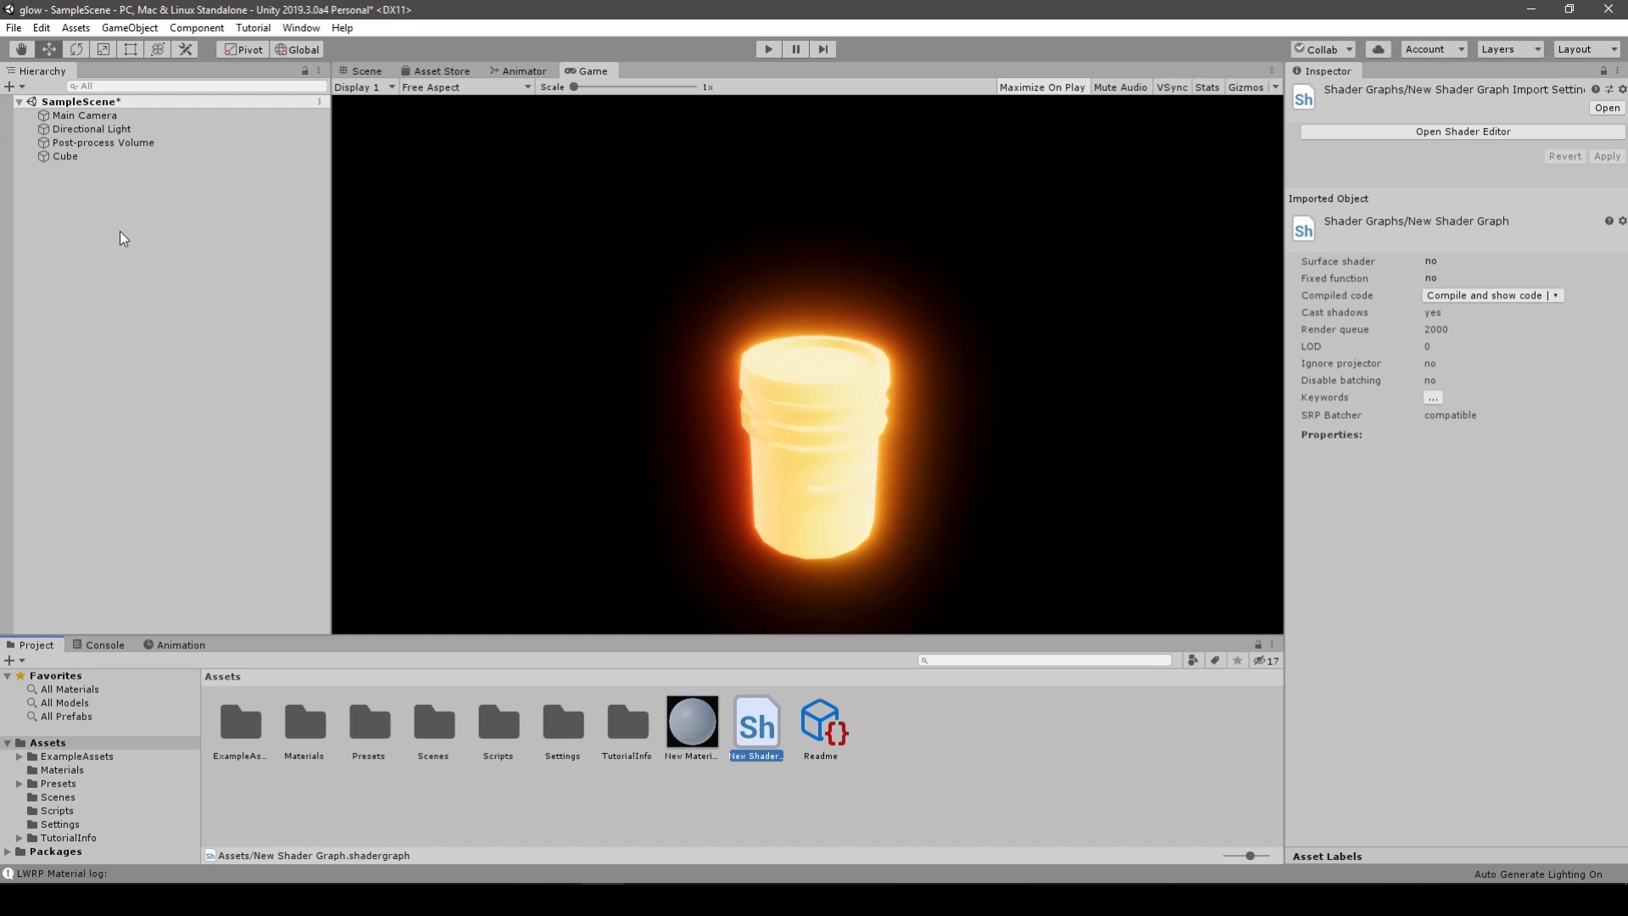
Step: Confirm the Main Camera's Post Process Layer targets the PostProcessing layer
left_click(85, 115)
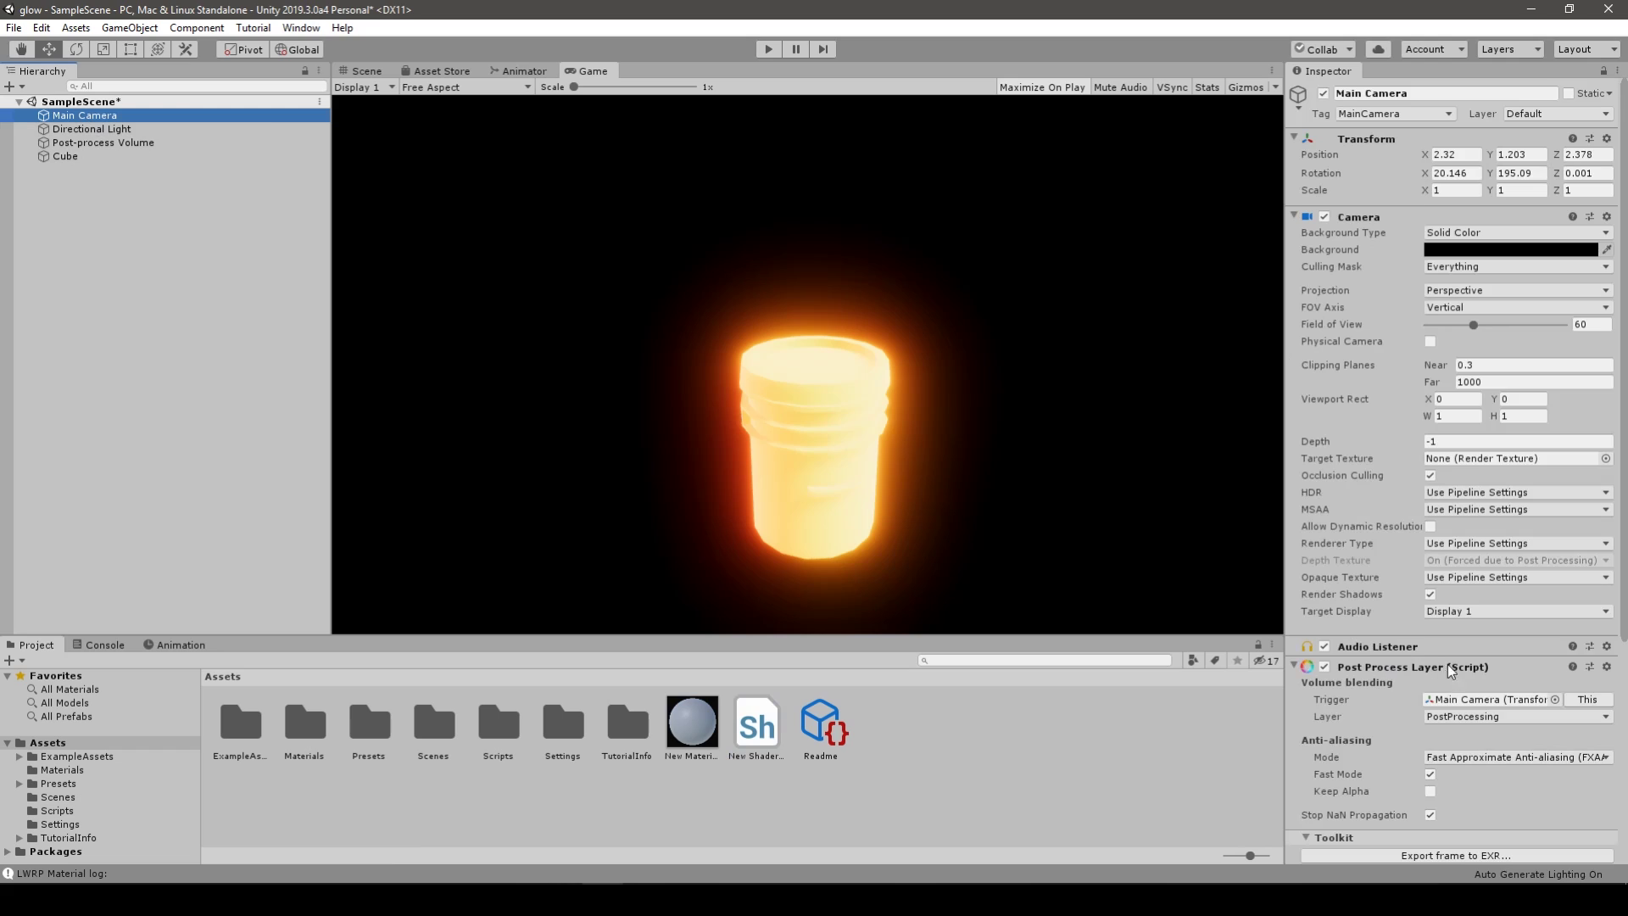
left_click(1459, 719)
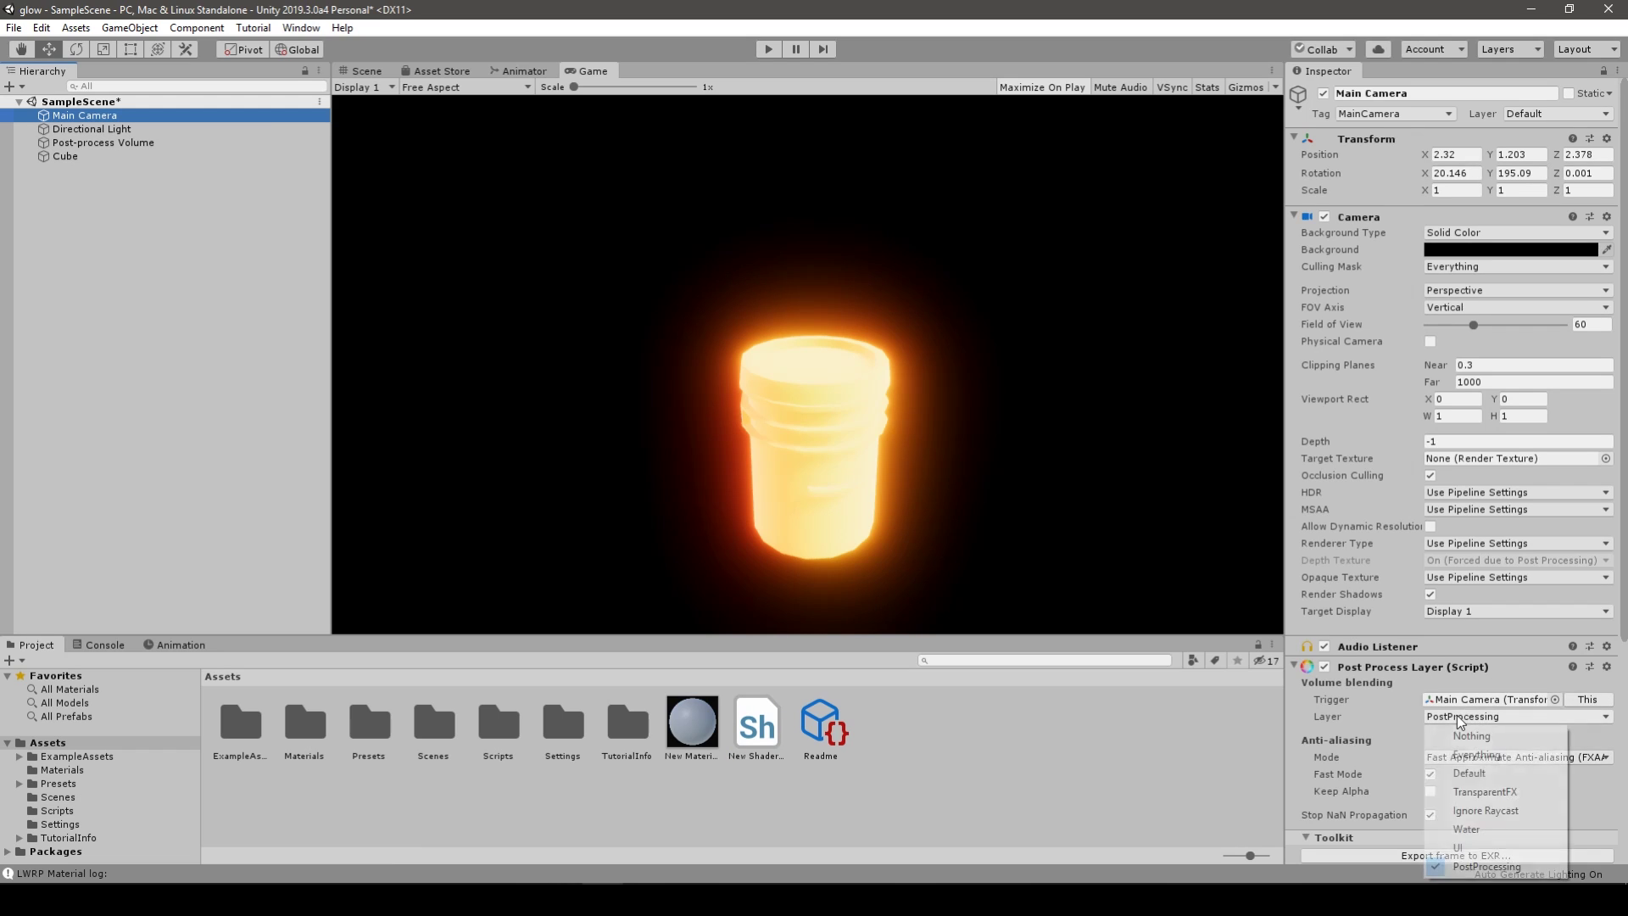
left_click(109, 225)
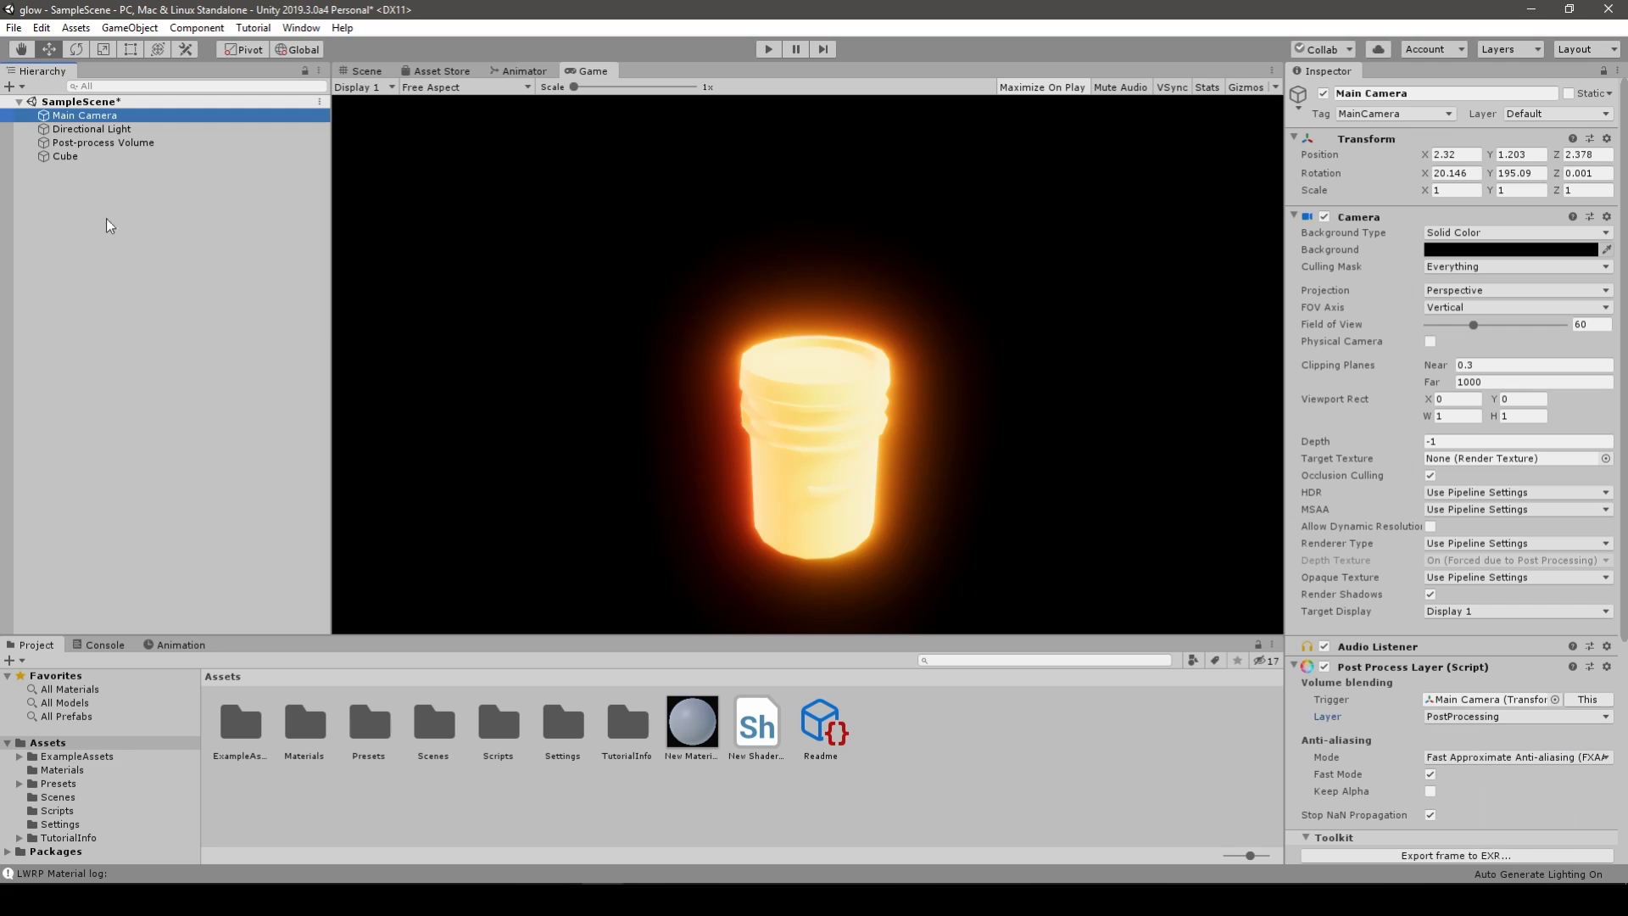
Step: Keep the Cube on the Default layer, then select the Post-process Volume
left_click(80, 156)
left_click(1550, 115)
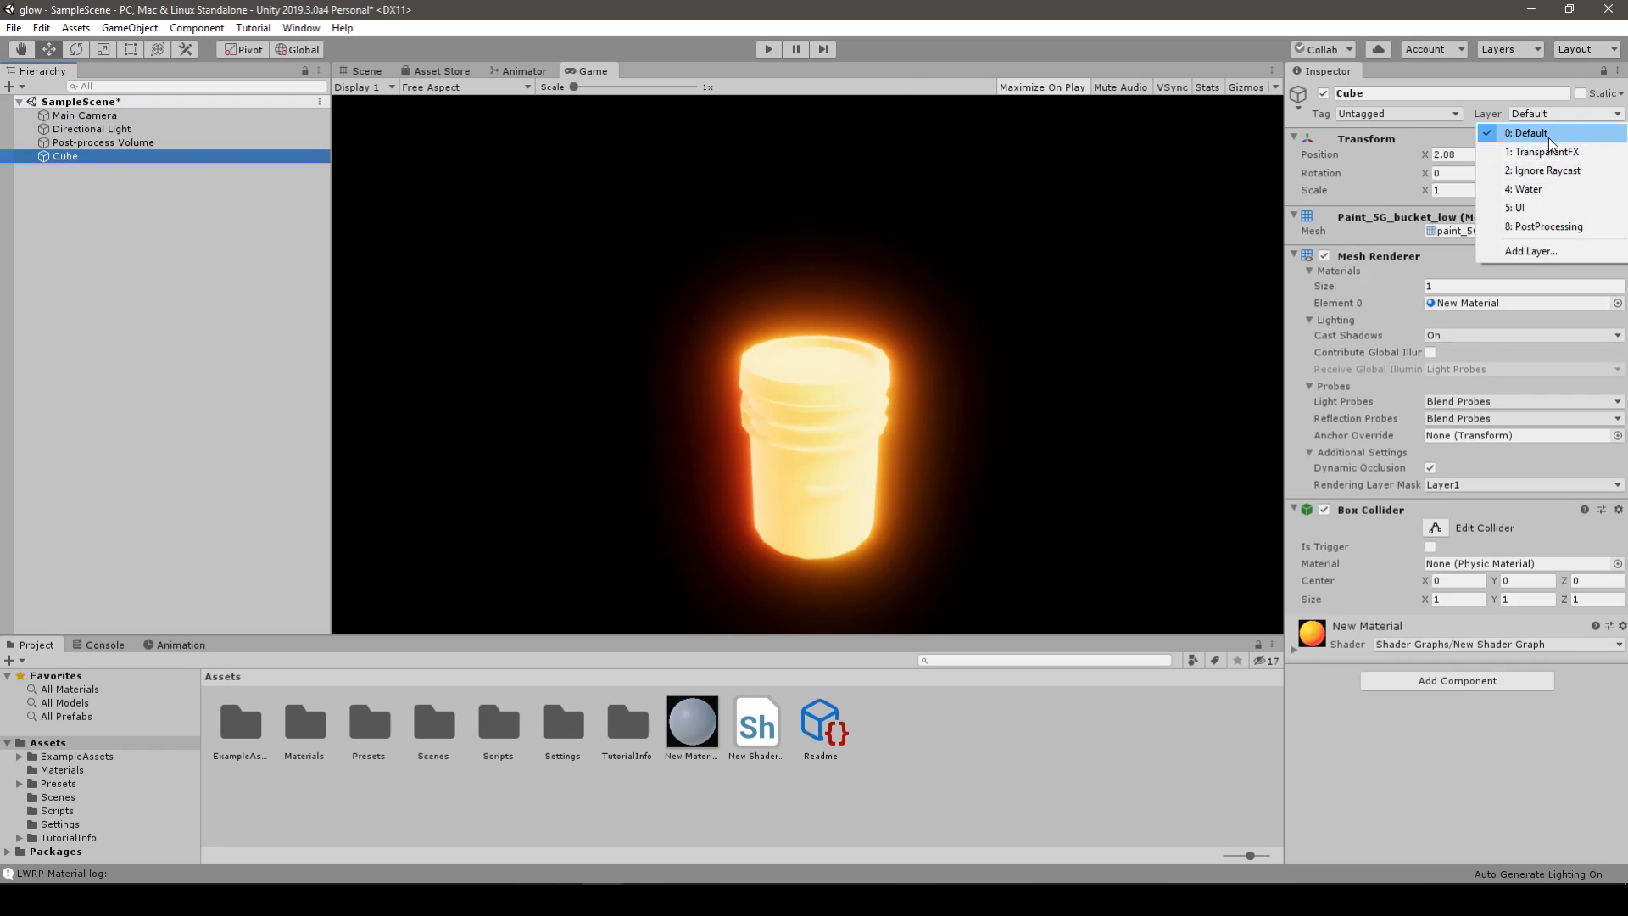
left_click(1565, 114)
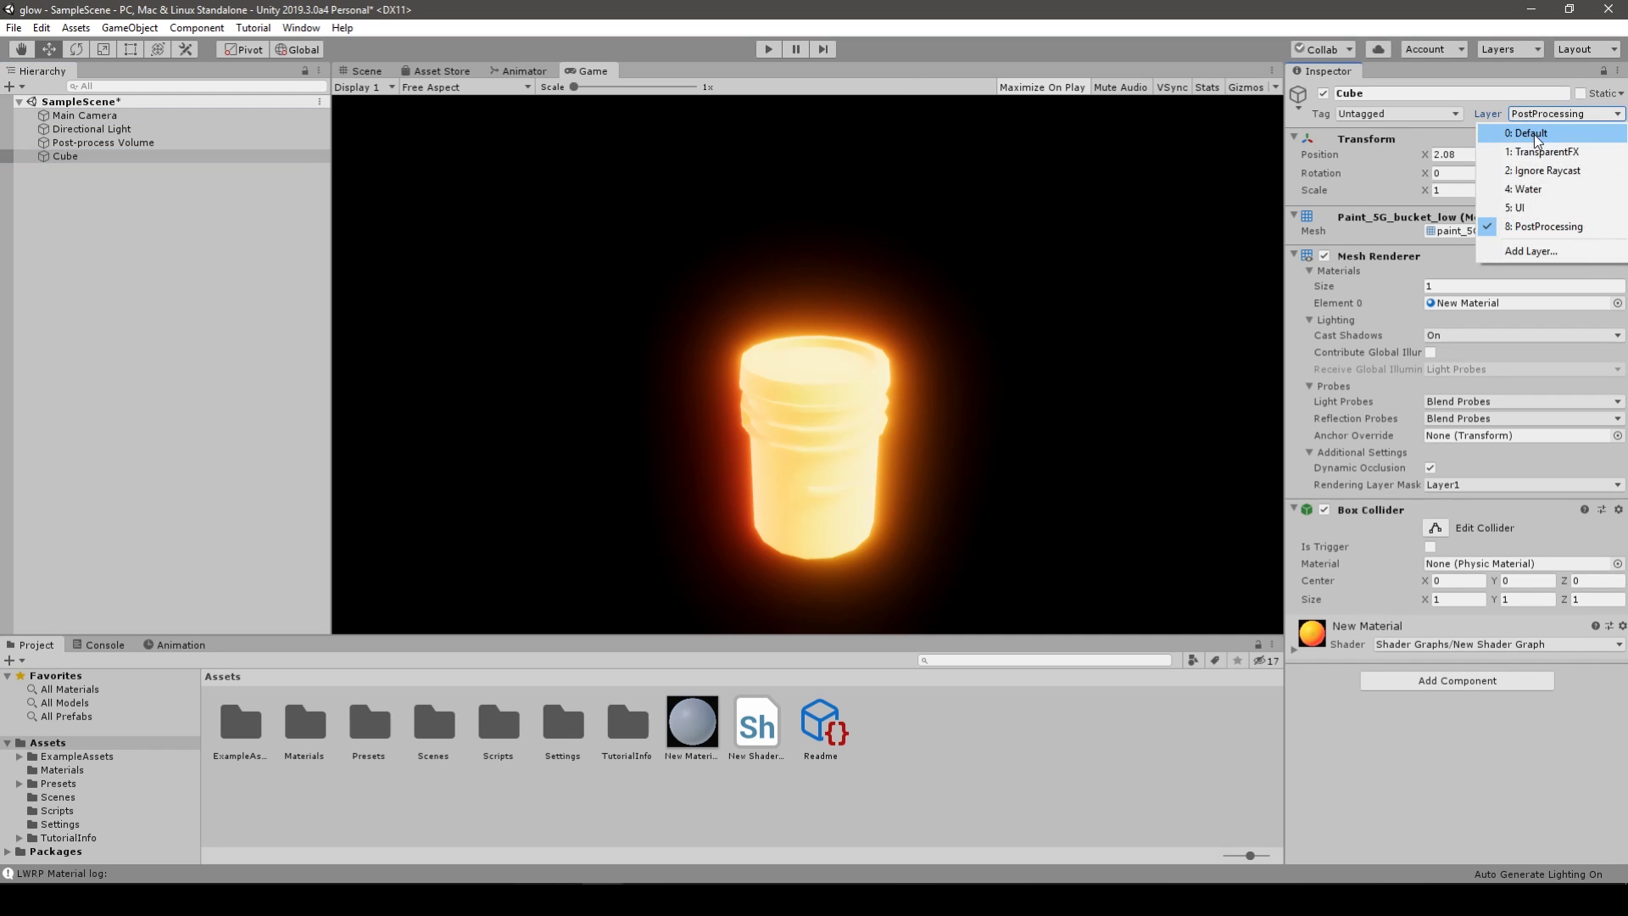
left_click(1526, 127)
left_click(210, 268)
left_click(92, 156)
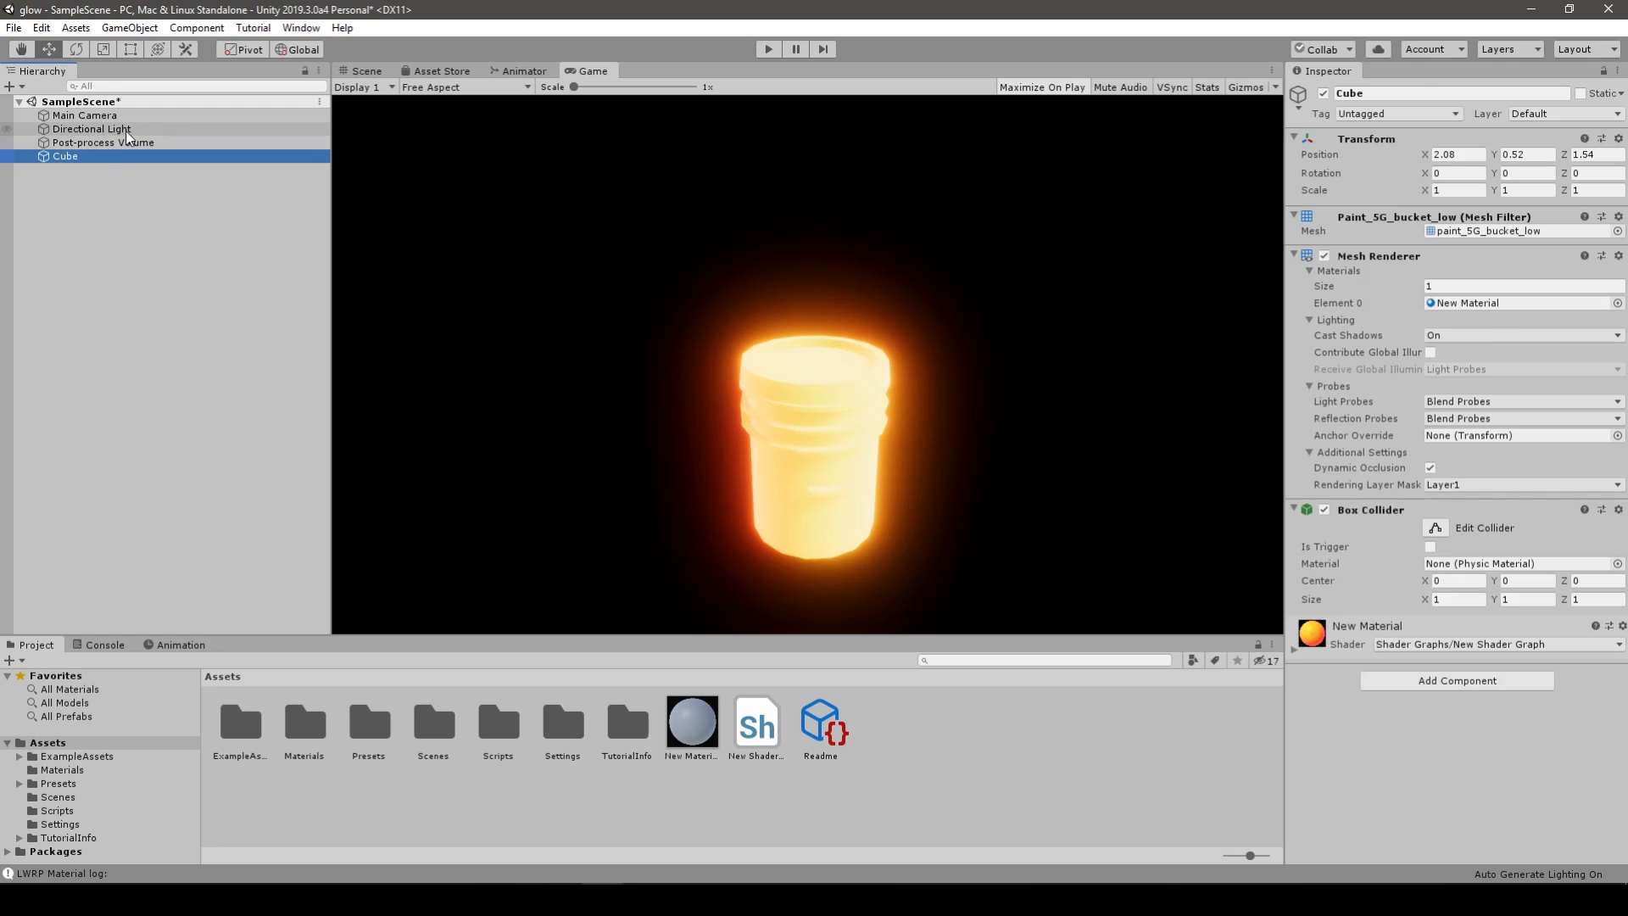
left_click(91, 129)
left_click(101, 143)
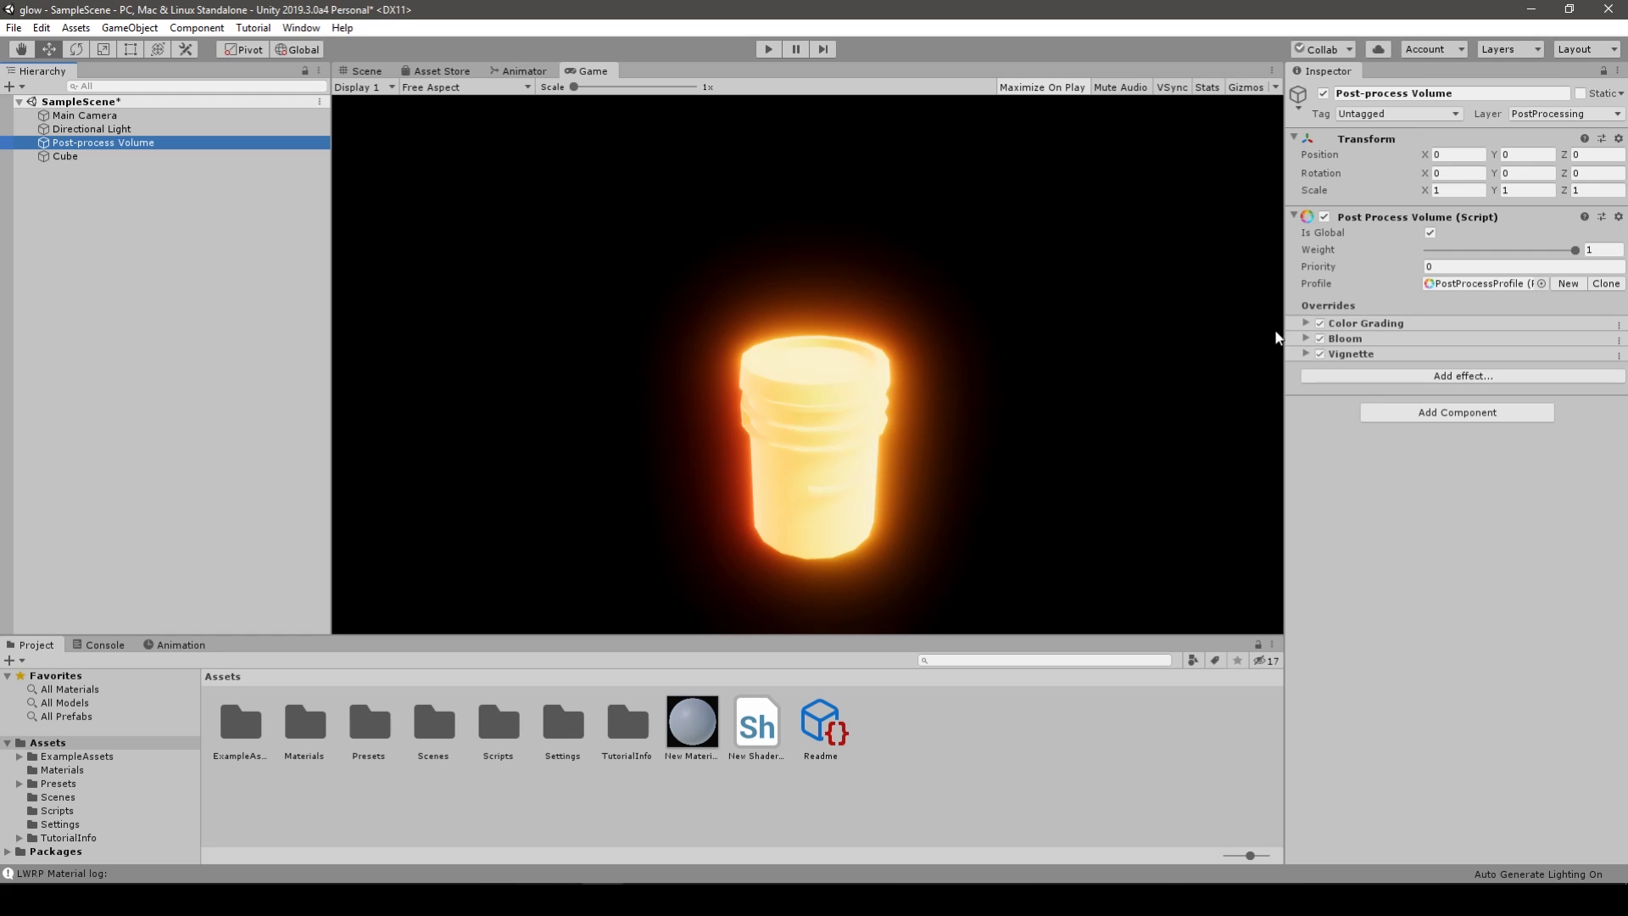
Step: Toggle Color Grading and Bloom off and on to compare their effect on the glow
left_click(1306, 339)
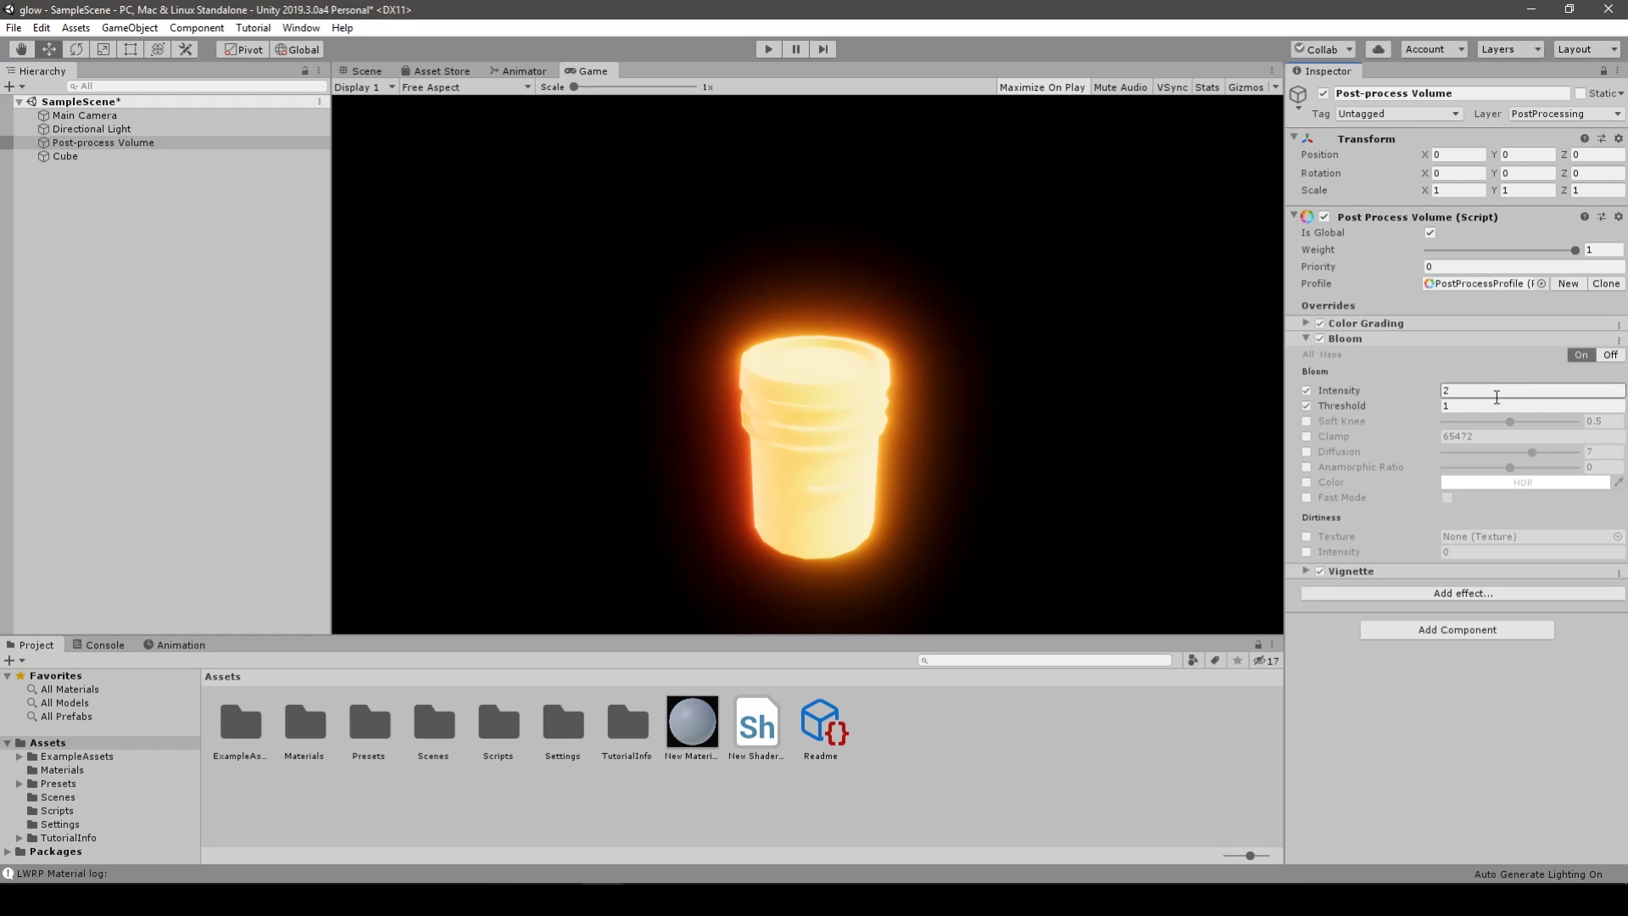
left_click(1305, 323)
left_click(1320, 323)
left_click(1319, 323)
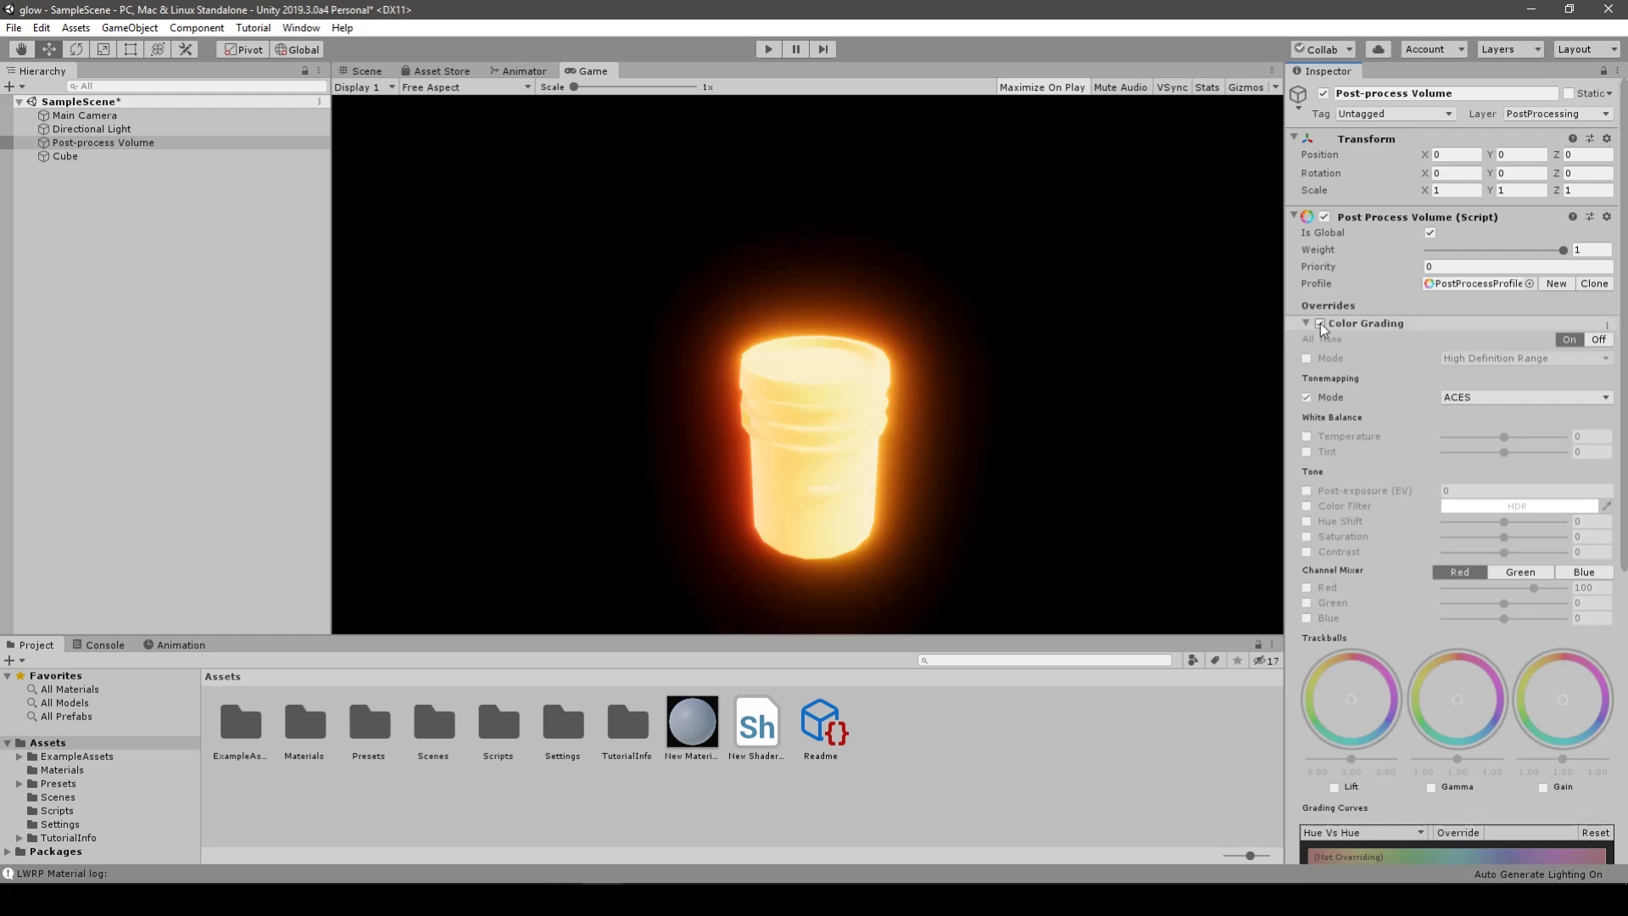
left_click(1320, 323)
left_click(1320, 323)
left_click(1320, 323)
left_click(1320, 323)
left_click(1305, 323)
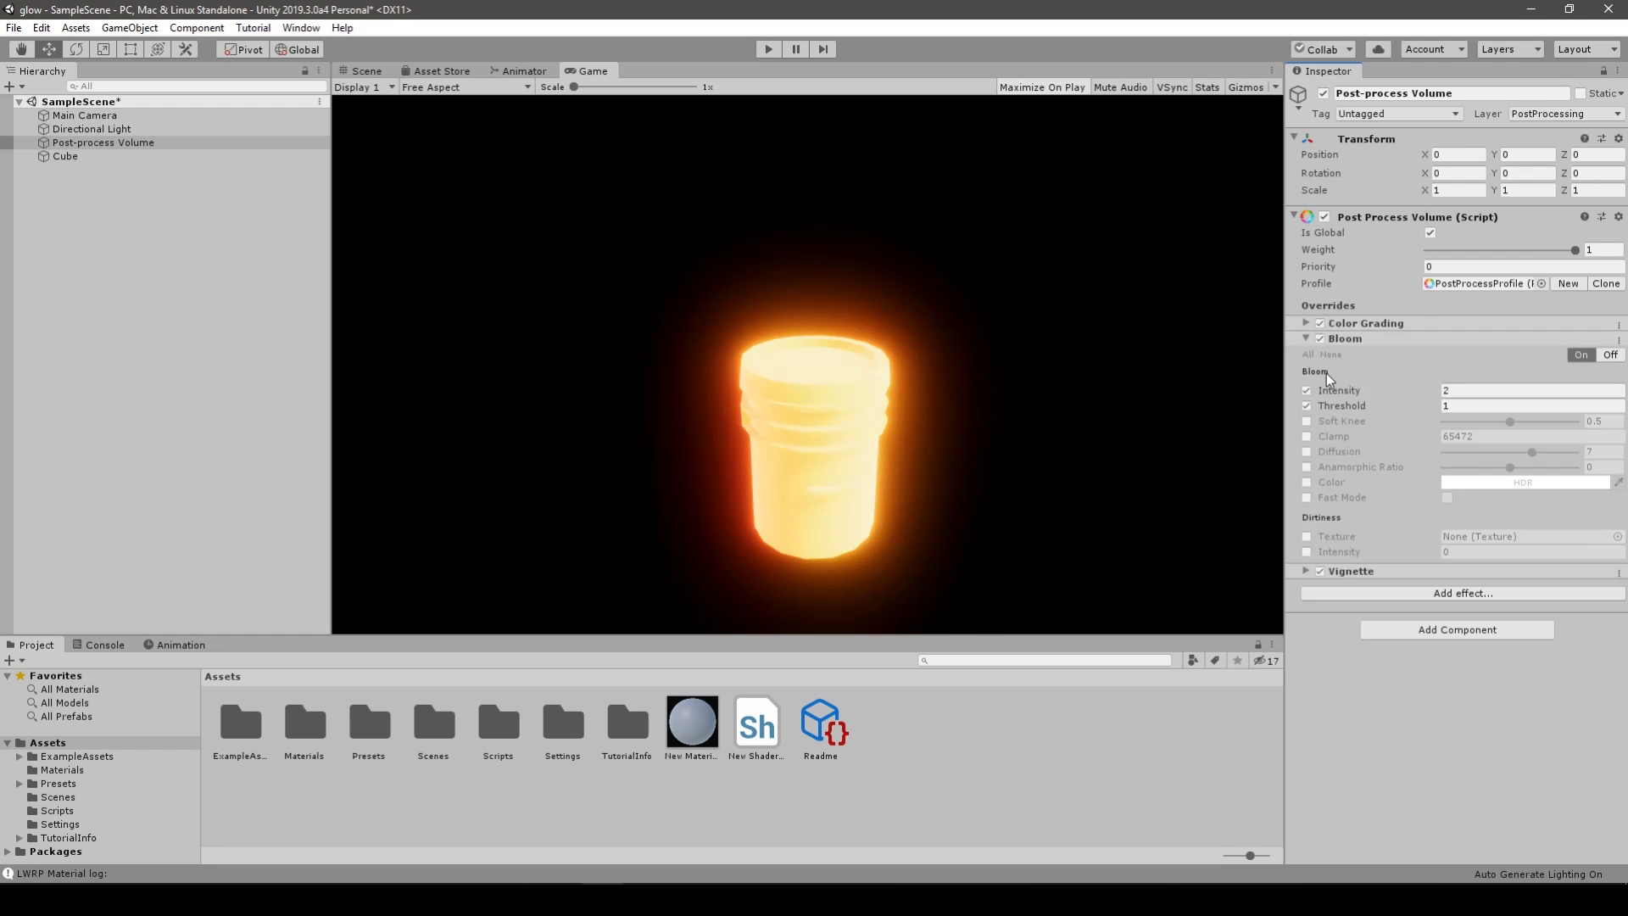
left_click(1320, 338)
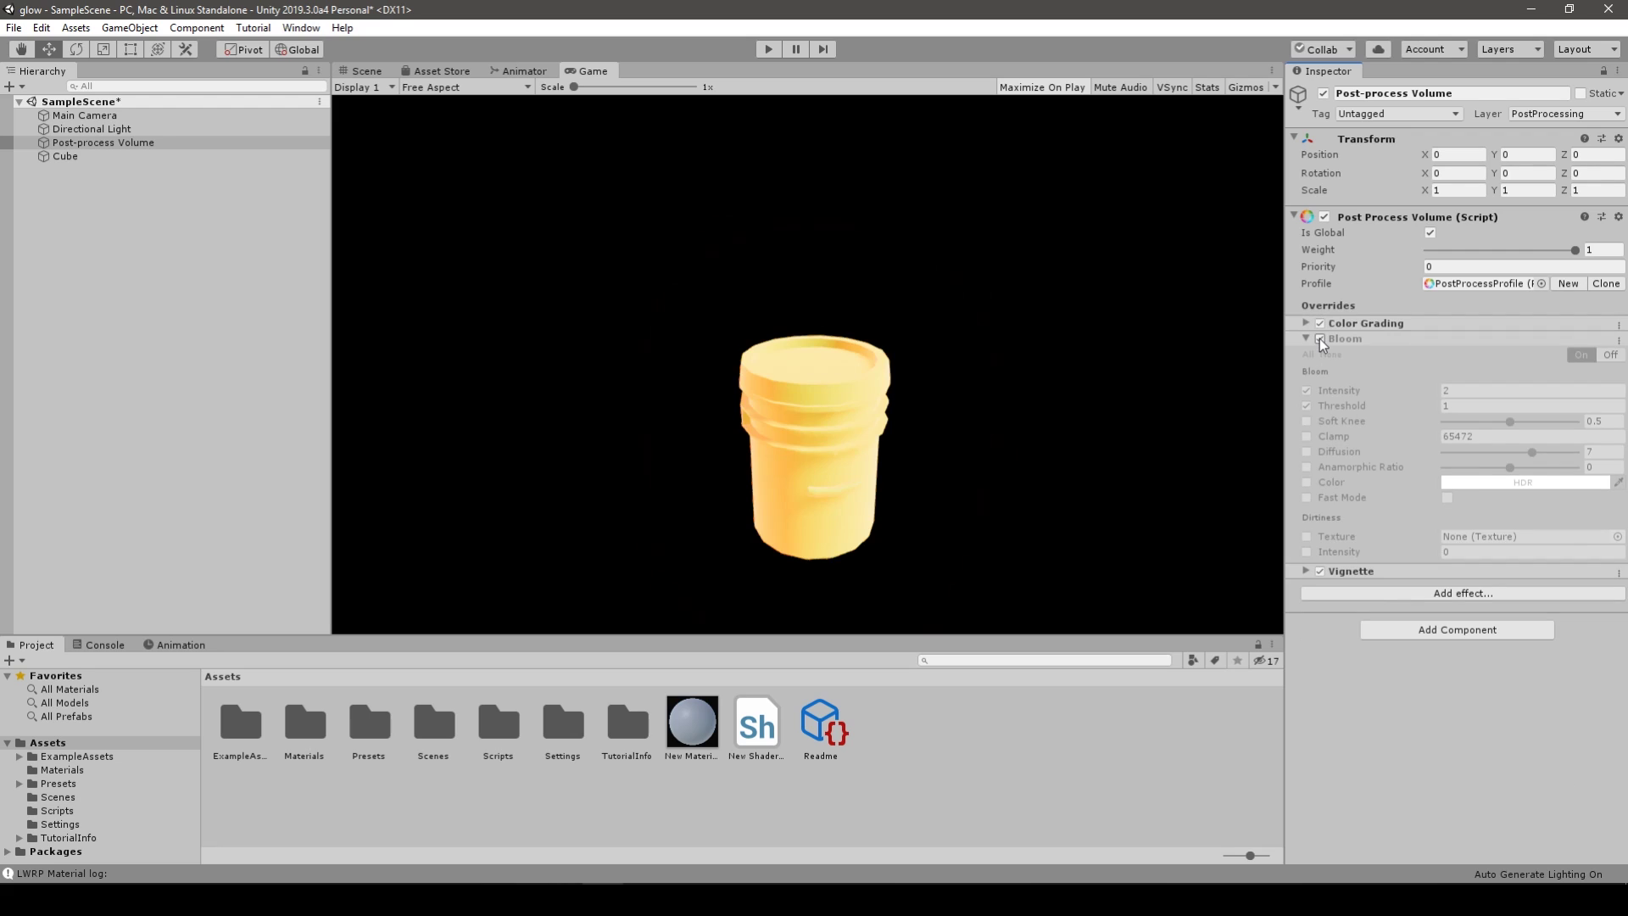
left_click(1320, 338)
left_click(1309, 338)
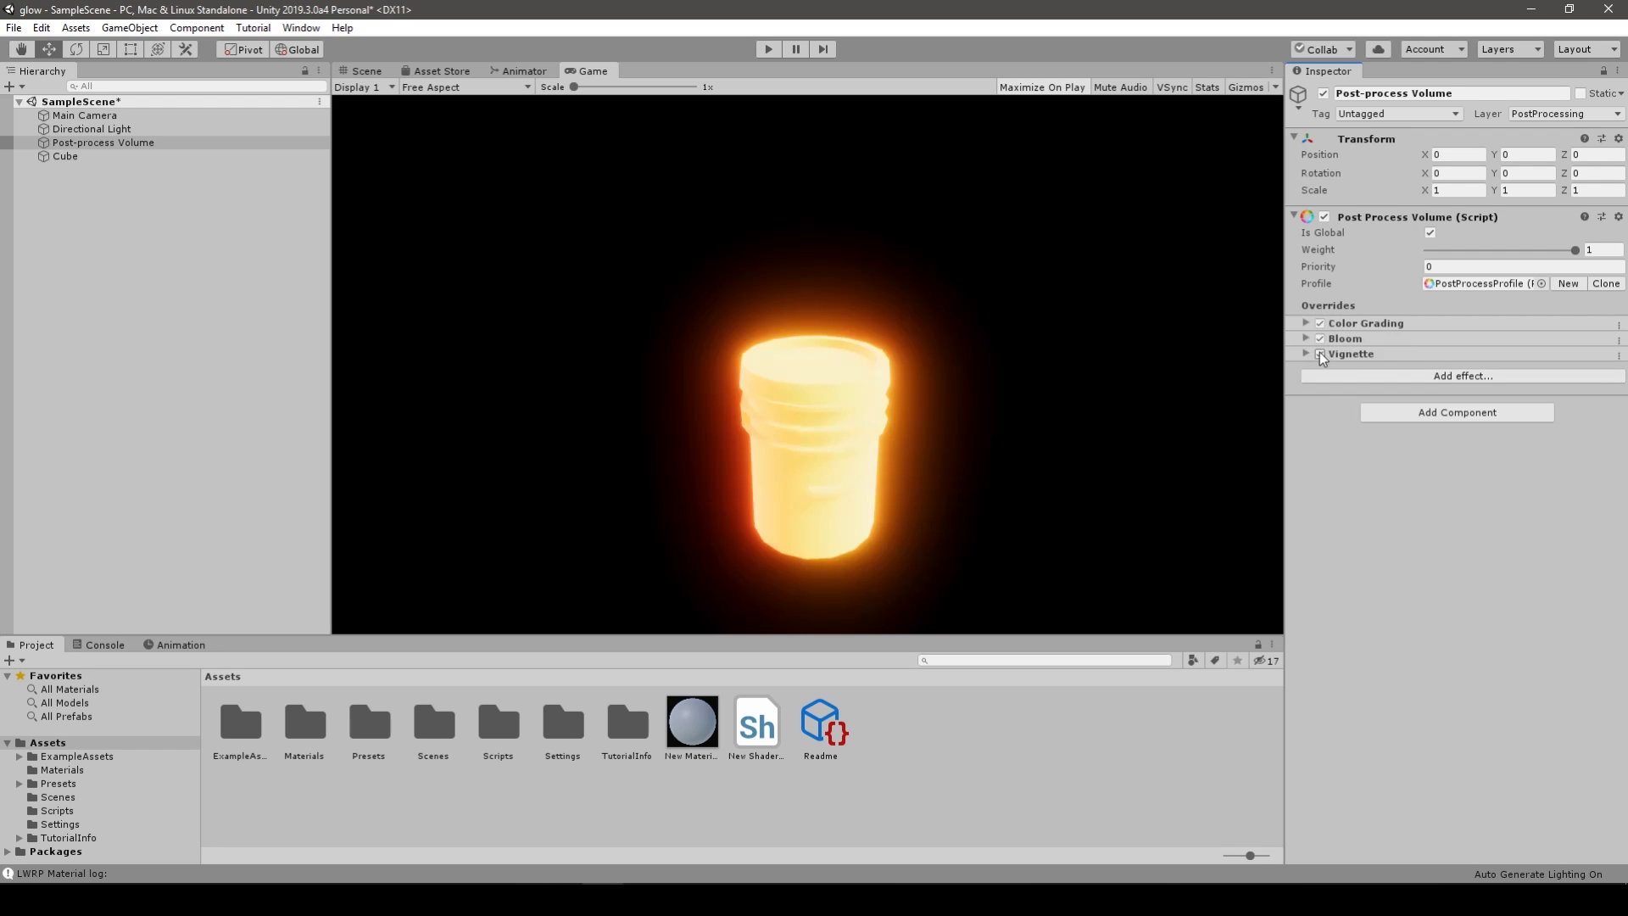
Step: Switch off the Vignette override on the Post-process Volume
left_click(1320, 354)
left_click(1320, 355)
left_click(1320, 355)
left_click(1323, 361)
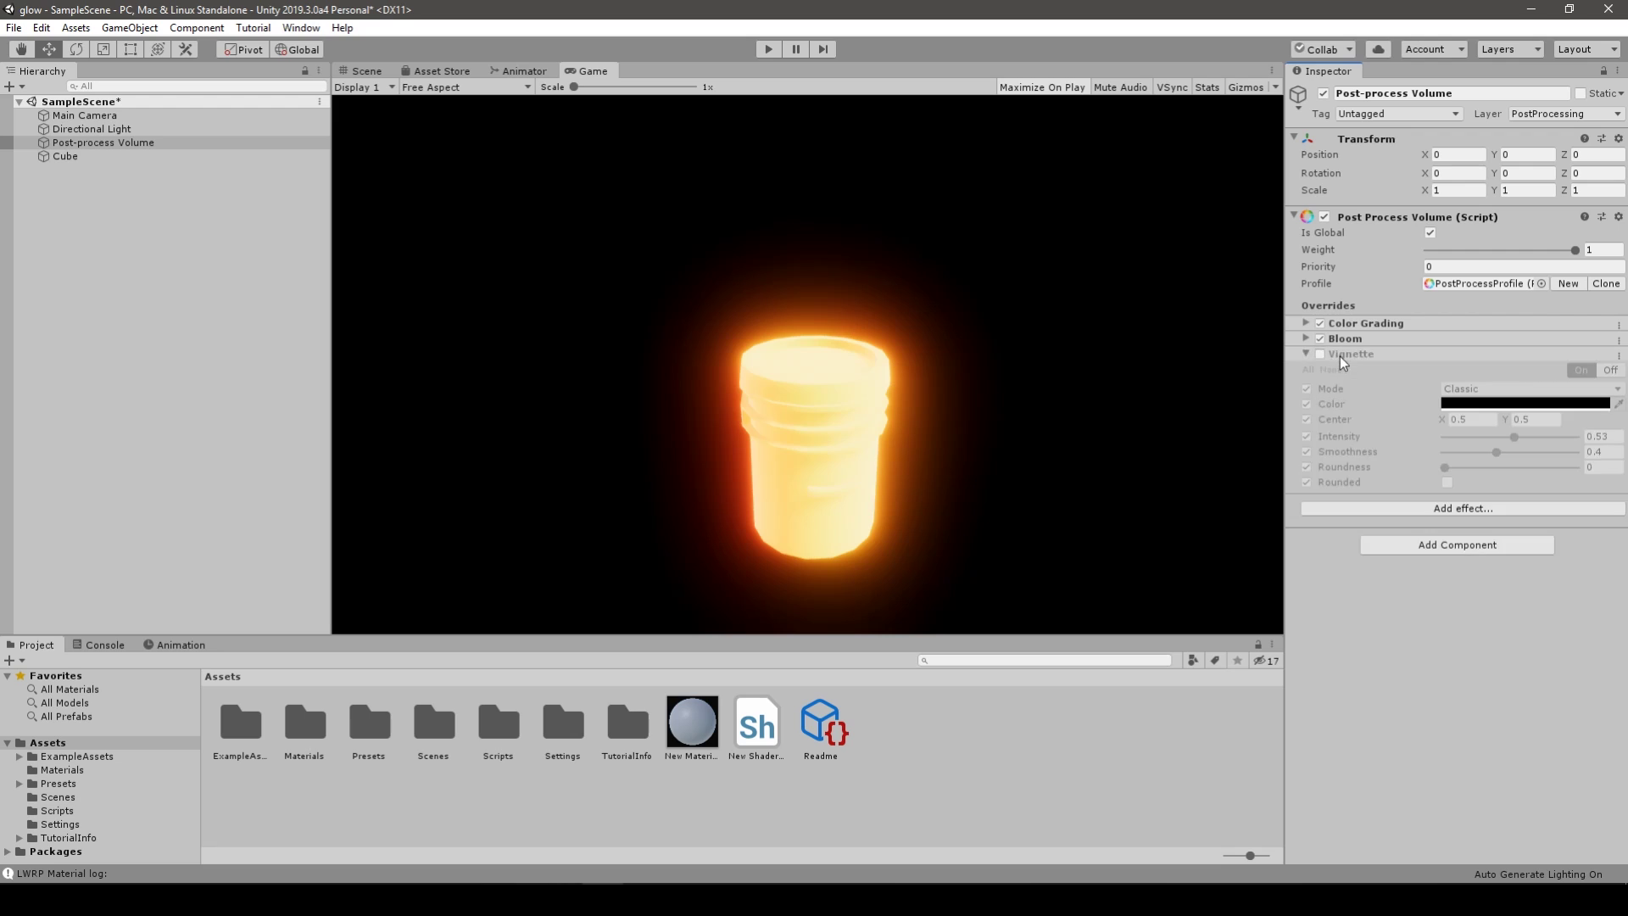